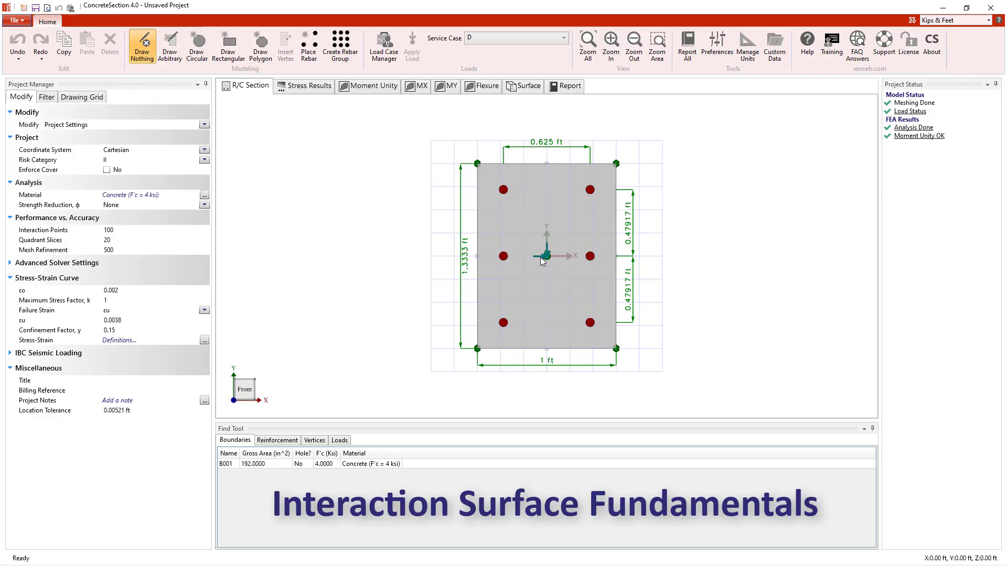
Inspect the vertical force and the X and Y moments of the centroidal load at the section's centre
{"action": "left_click", "coordinate": [543, 260]}
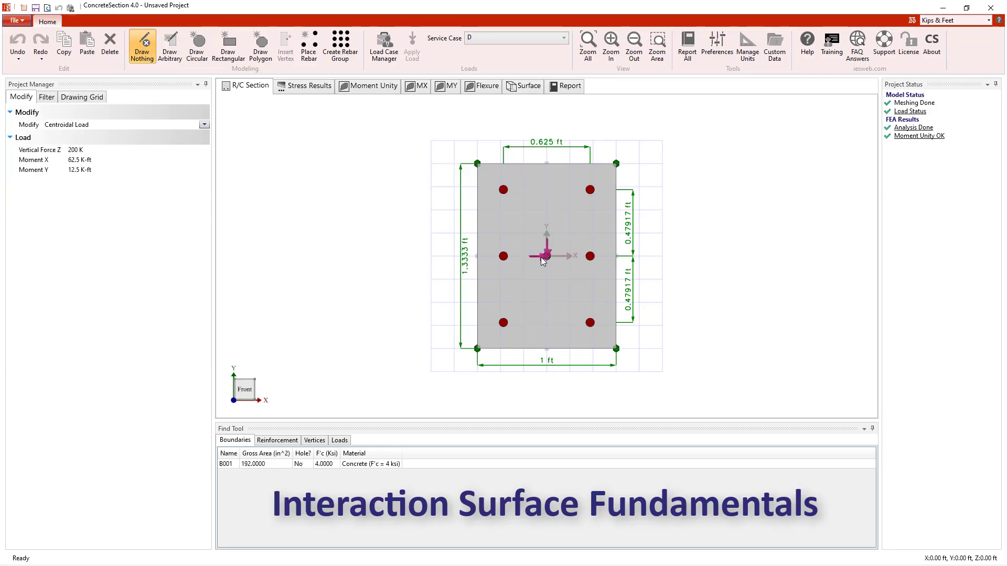
{"action": "left_click", "coordinate": [101, 160]}
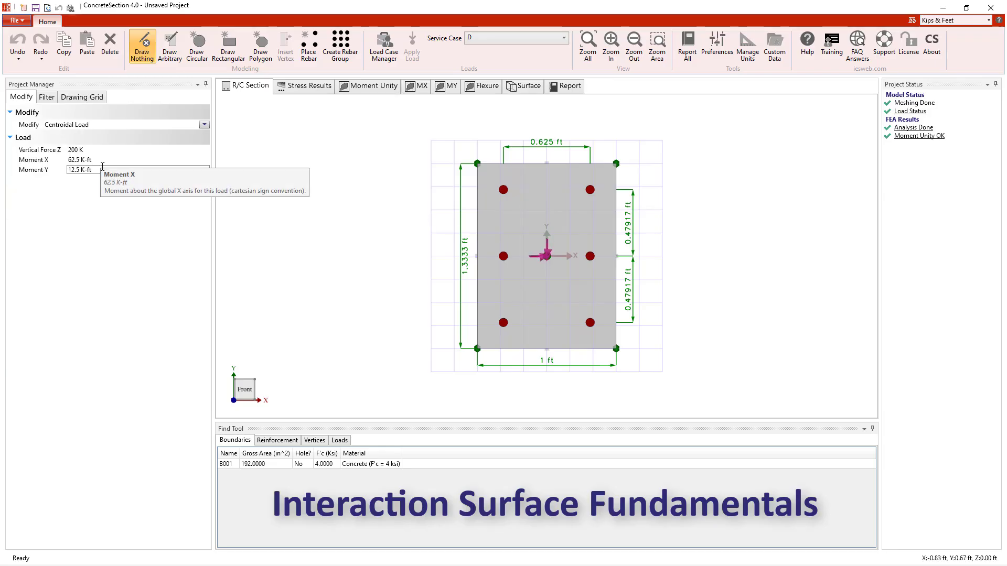
{"action": "left_click", "coordinate": [102, 169]}
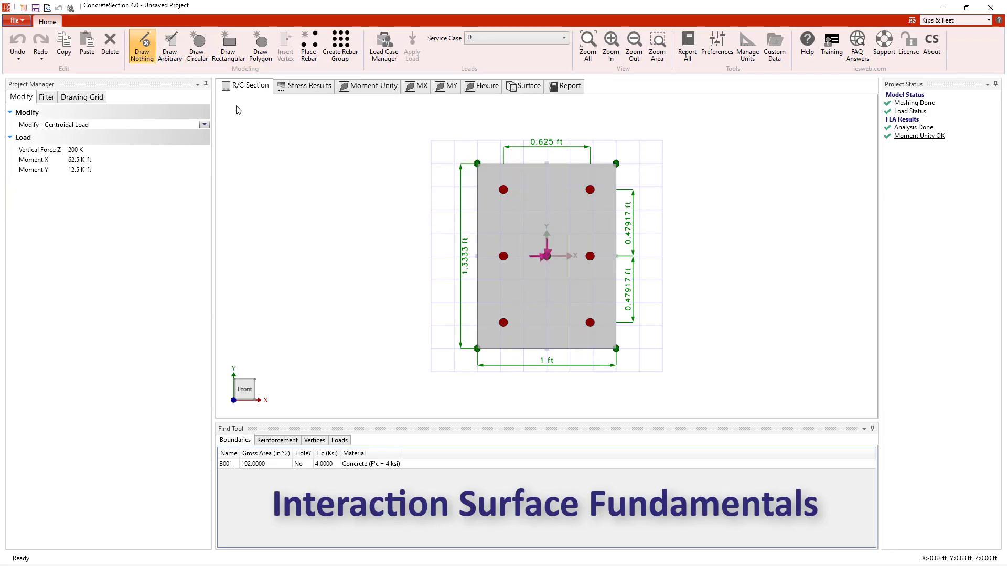
{"action": "left_click", "coordinate": [256, 102]}
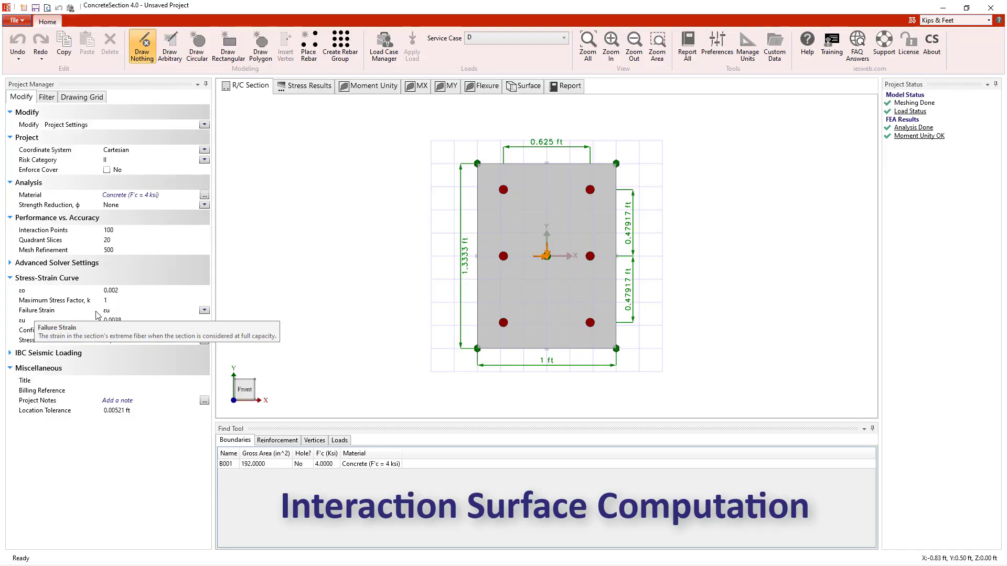
Check the Failure Strain options in the stress-strain settings and view the 3D interaction surface
{"action": "left_click", "coordinate": [112, 312]}
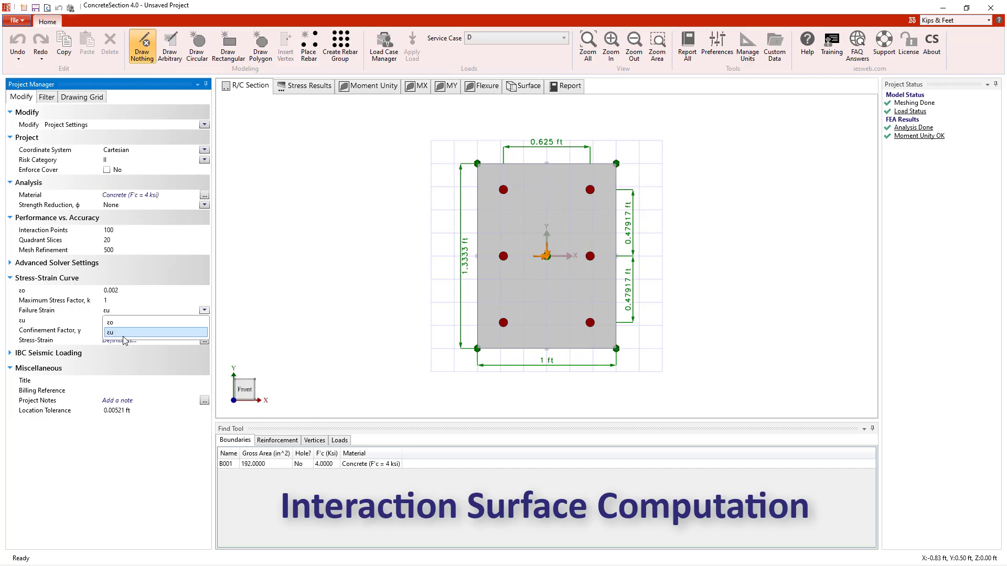
{"action": "left_click", "coordinate": [301, 305]}
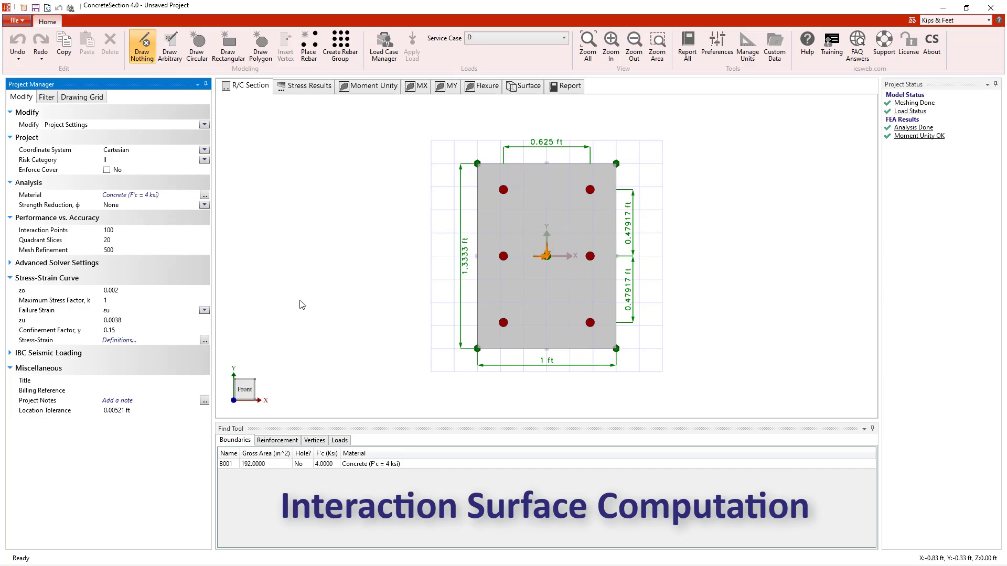
{"action": "left_click", "coordinate": [531, 97]}
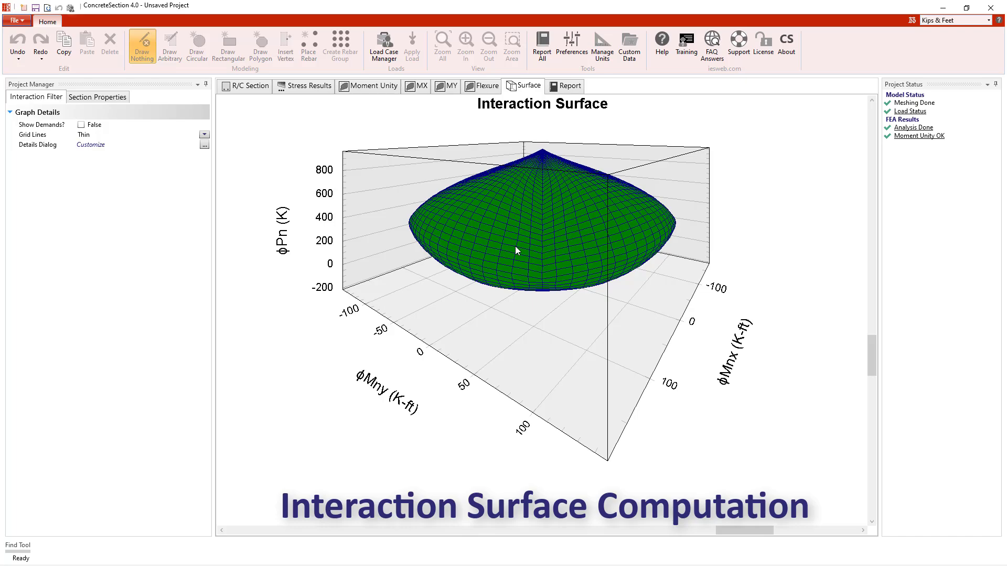
Examine the Quadrant Slices setting in the project settings and compare it with the 3D interaction surface
{"action": "left_click", "coordinate": [250, 91]}
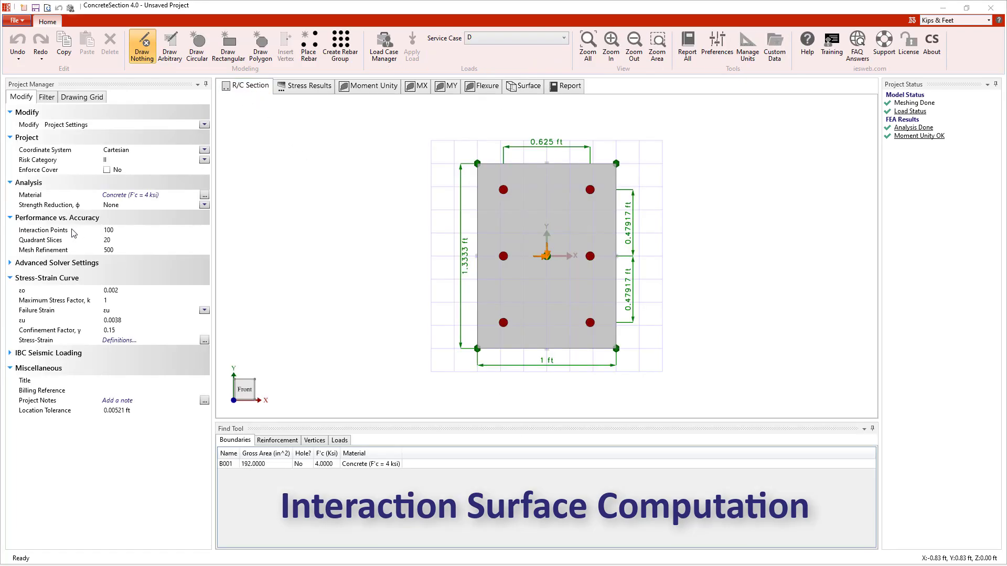
{"action": "mouse_move", "coordinate": [71, 243]}
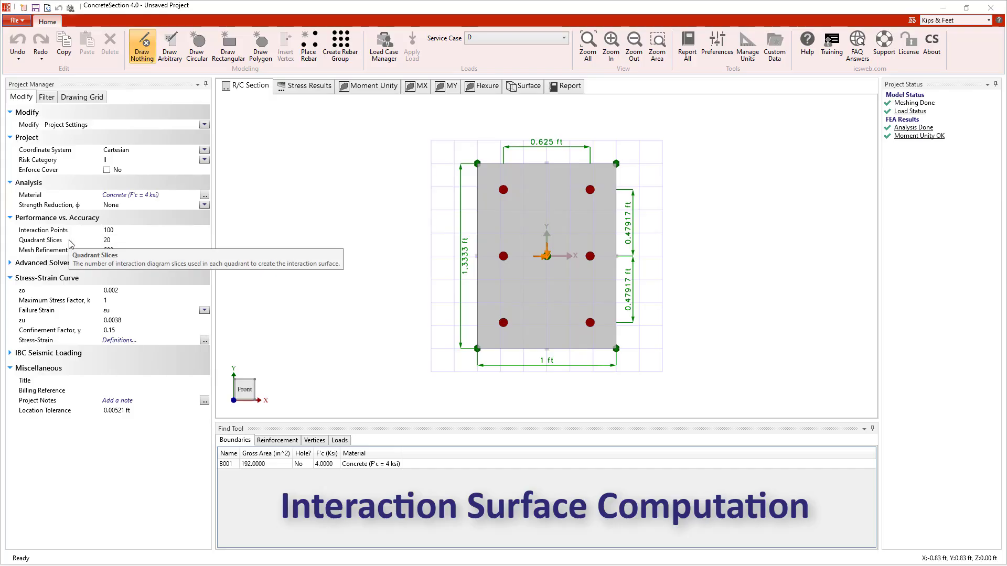
{"action": "left_click", "coordinate": [106, 240]}
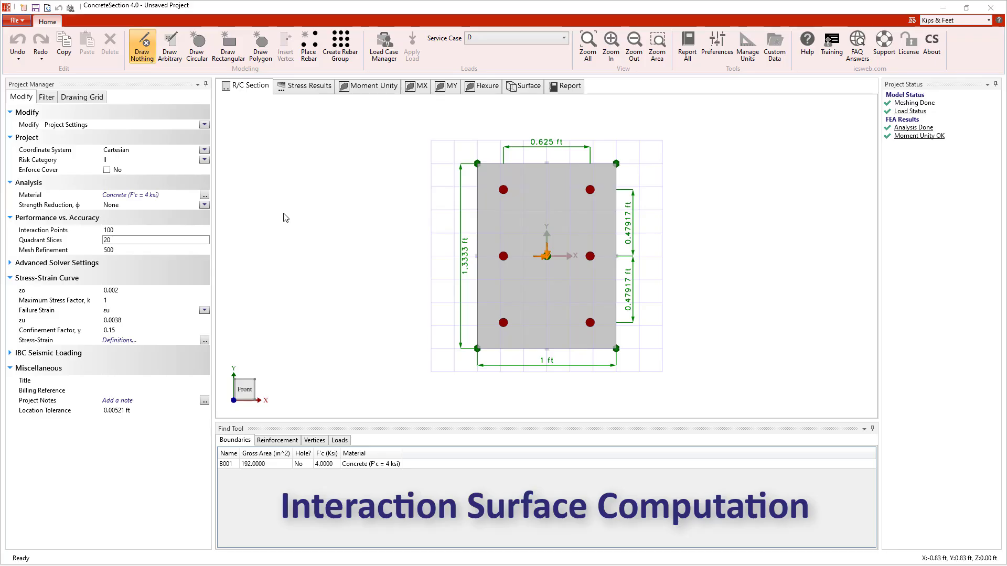
{"action": "left_click", "coordinate": [522, 87]}
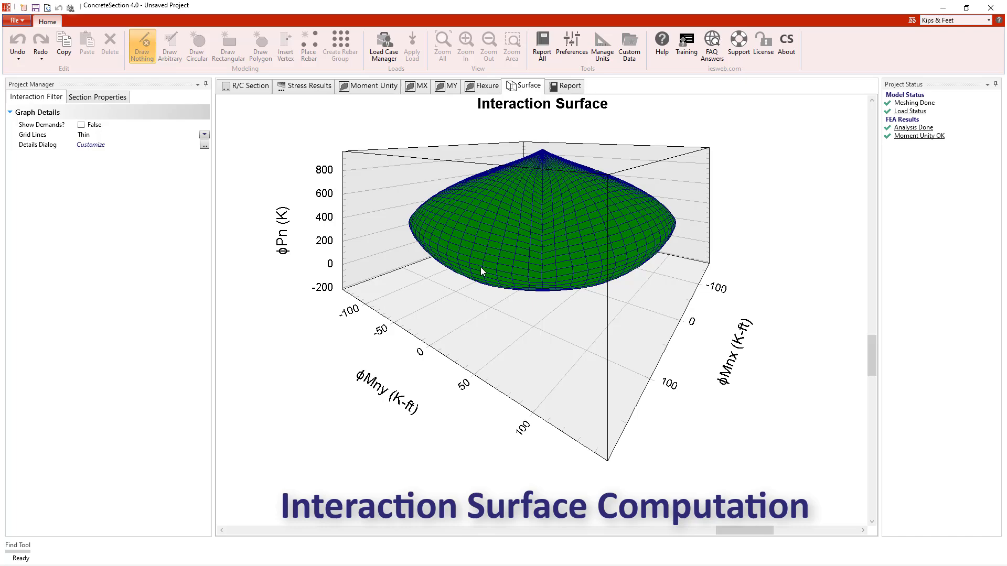
Set Quadrant Slices to 4 in the project settings and view the recomputed 3D interaction surface
{"action": "left_click", "coordinate": [248, 94]}
{"action": "double_click", "coordinate": [184, 239]}
{"action": "type", "text": "4"}
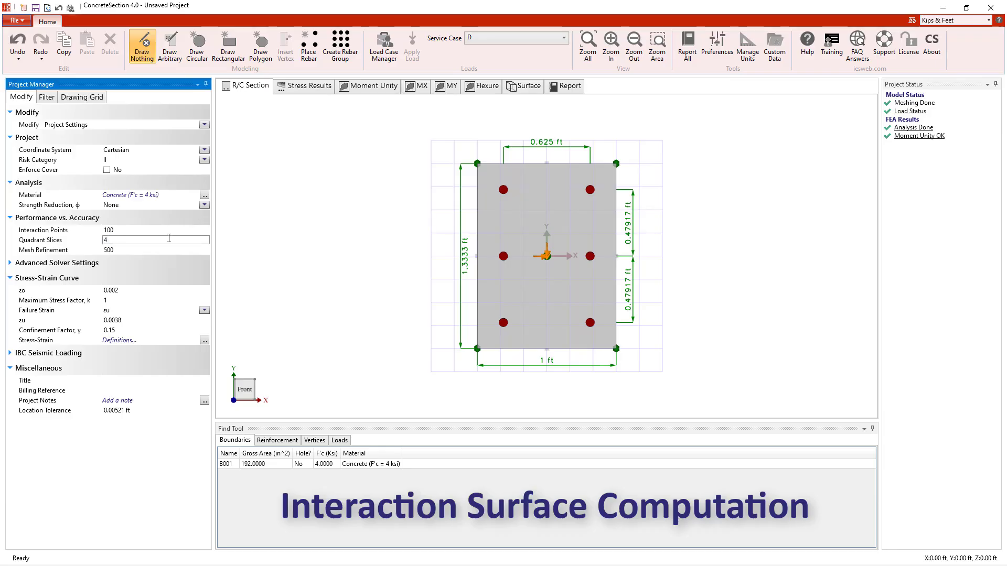
{"action": "left_click", "coordinate": [523, 91]}
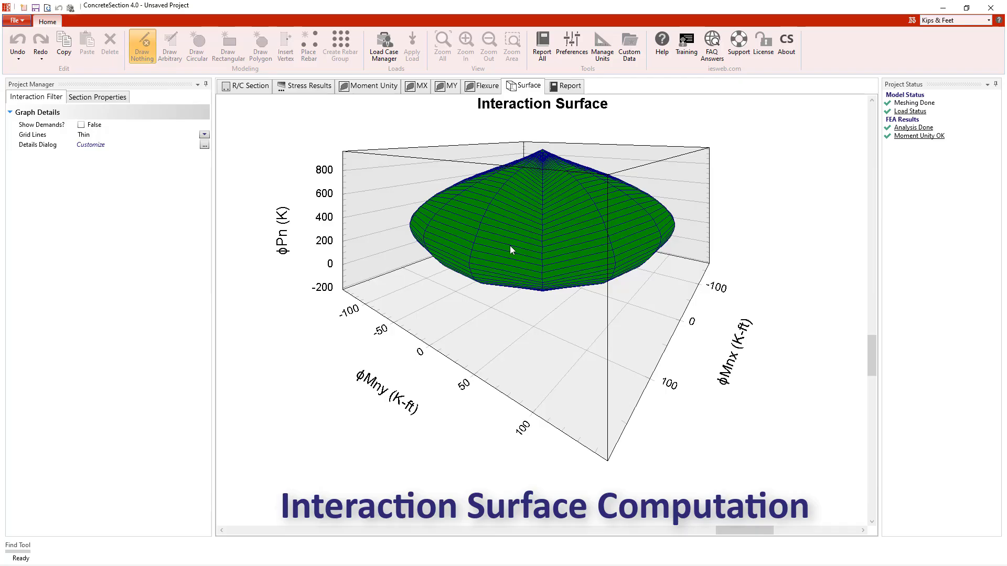
Return to the R/C section and undo the Quadrant Slices change
{"action": "left_click", "coordinate": [236, 86]}
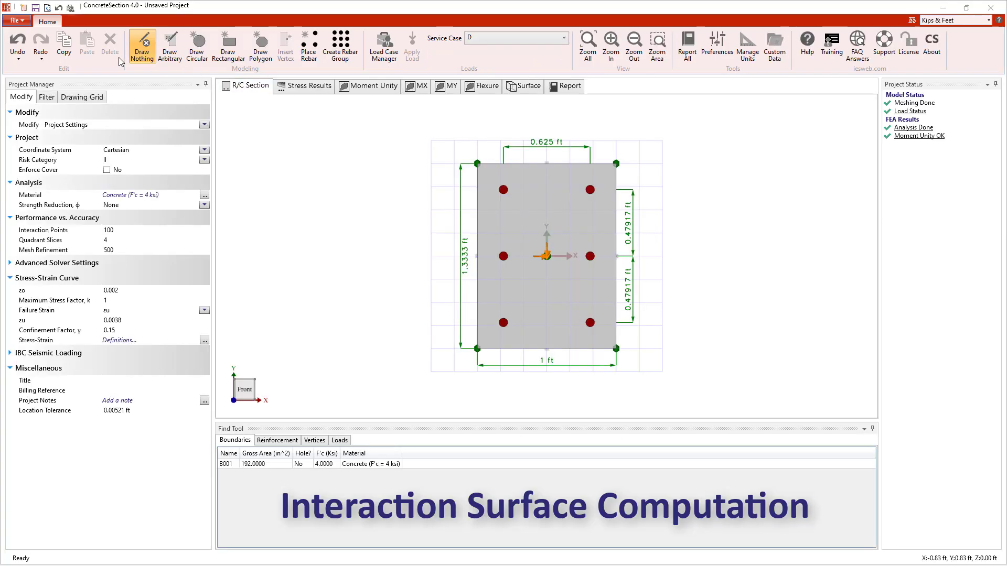
{"action": "left_click", "coordinate": [24, 36]}
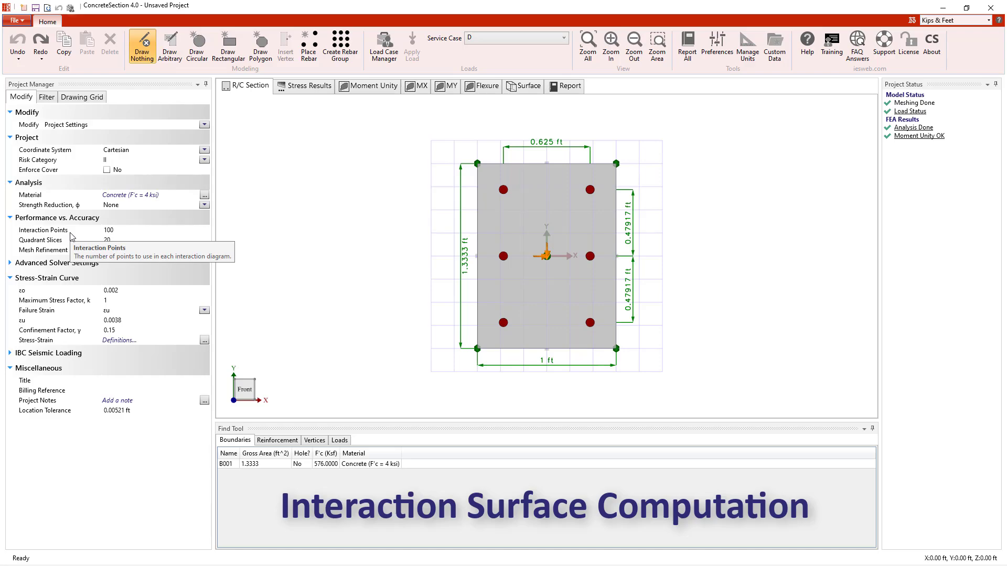
Turn on data points for the Moment-X interaction diagram
{"action": "left_click", "coordinate": [418, 94]}
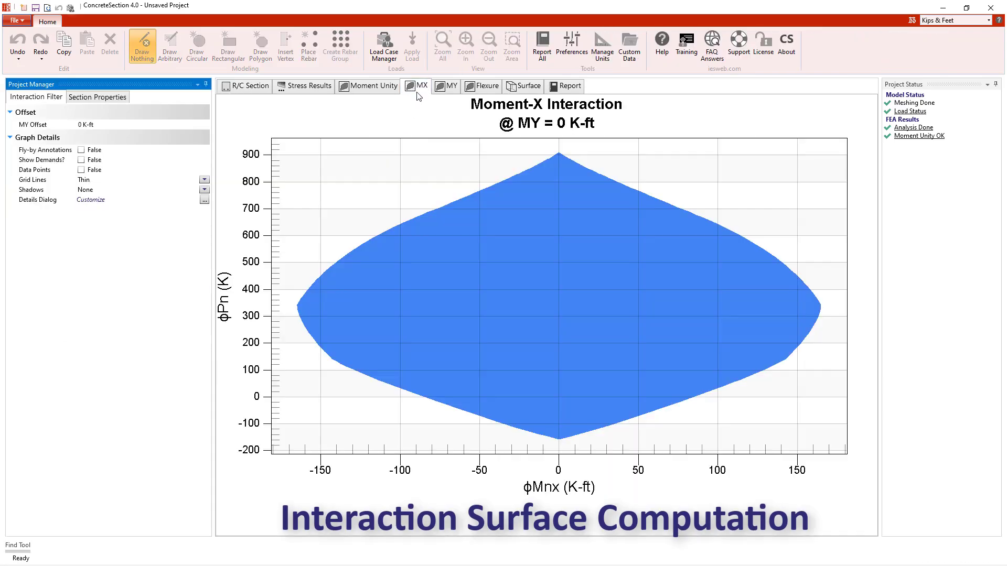
{"action": "left_click", "coordinate": [82, 171]}
Set Interaction Points to 10 in the project settings and view the recomputed Moment-X interaction diagram
{"action": "left_click", "coordinate": [248, 88]}
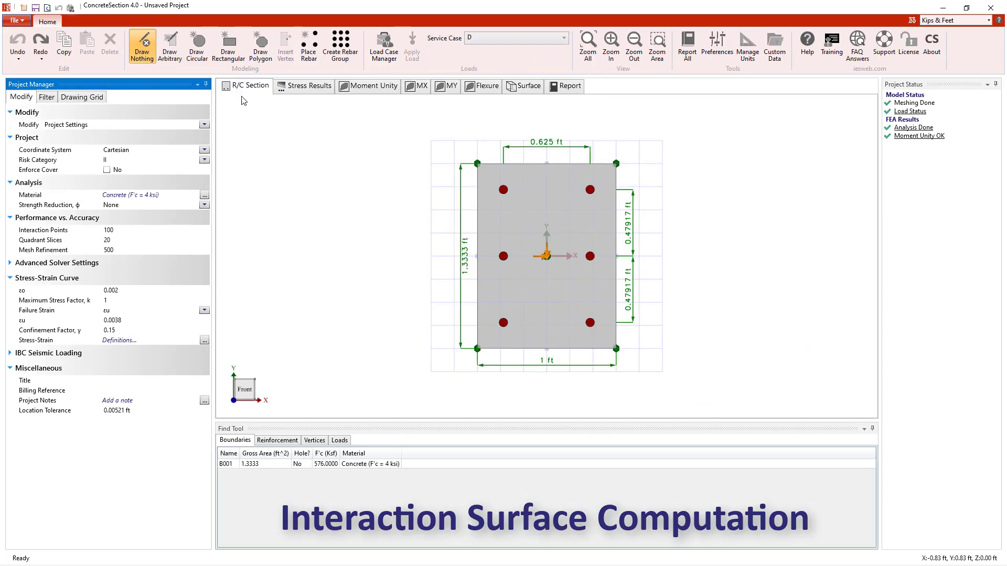
{"action": "left_click", "coordinate": [150, 231]}
{"action": "key", "text": "BackSpace"}
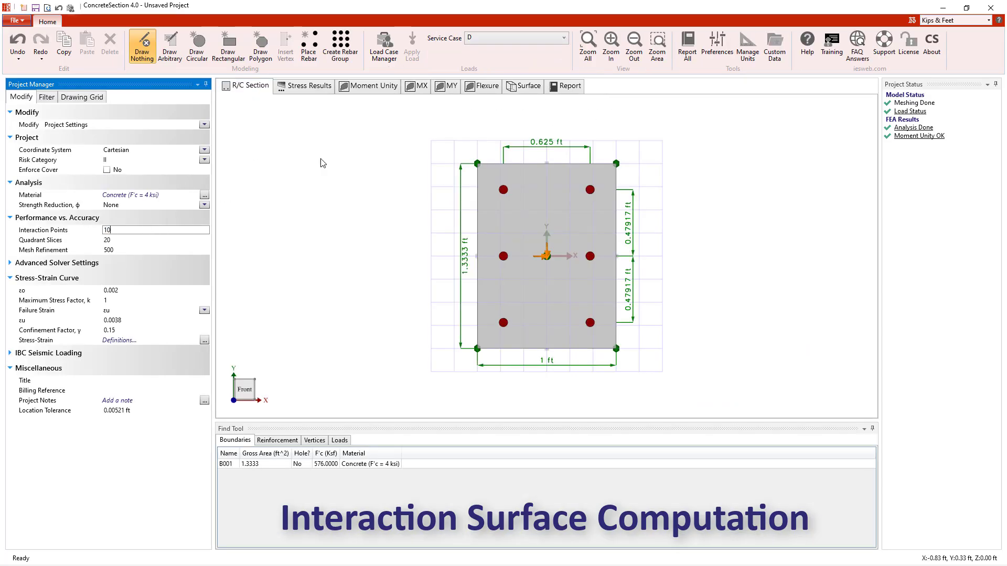
{"action": "left_click", "coordinate": [416, 90]}
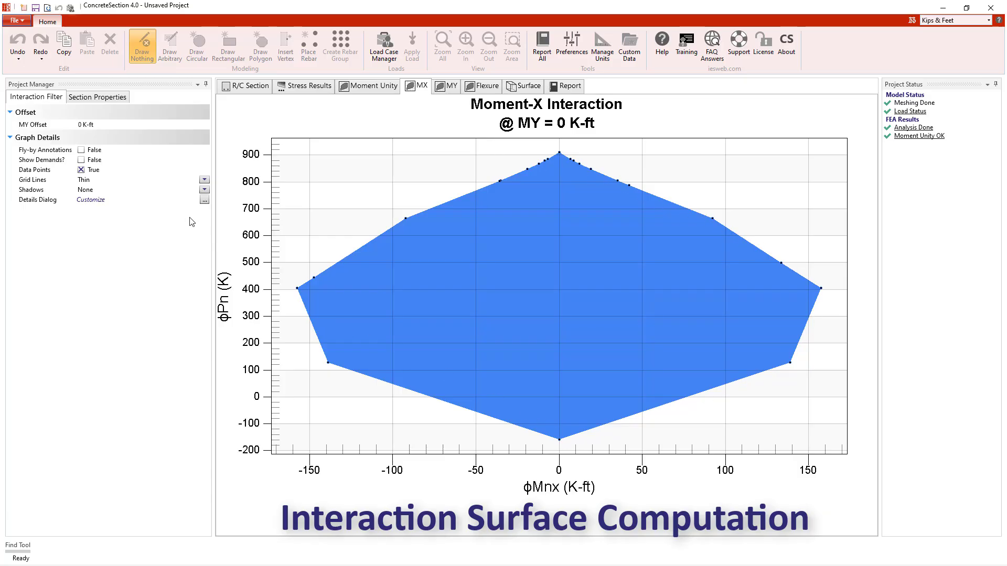
Turn on fly-by annotations to inspect a data point on the Moment-X diagram, and view the 3D interaction surface
{"action": "left_click", "coordinate": [81, 150]}
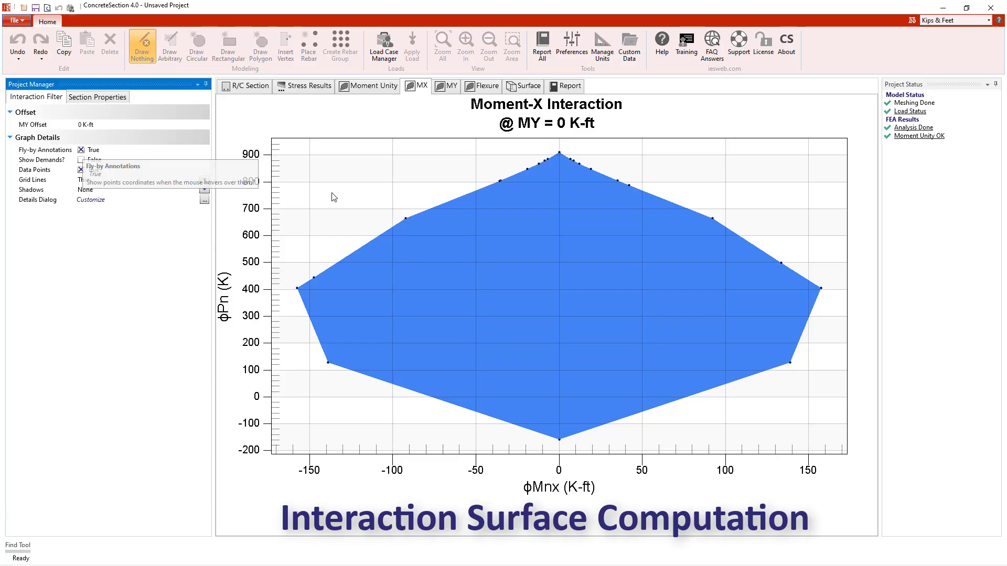
{"action": "mouse_move", "coordinate": [713, 223]}
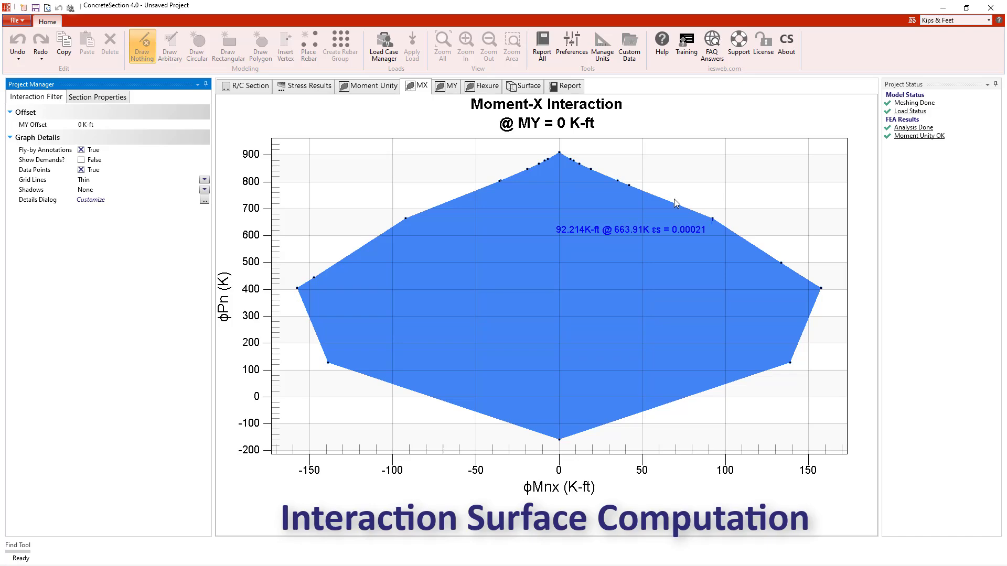
{"action": "left_click", "coordinate": [523, 88]}
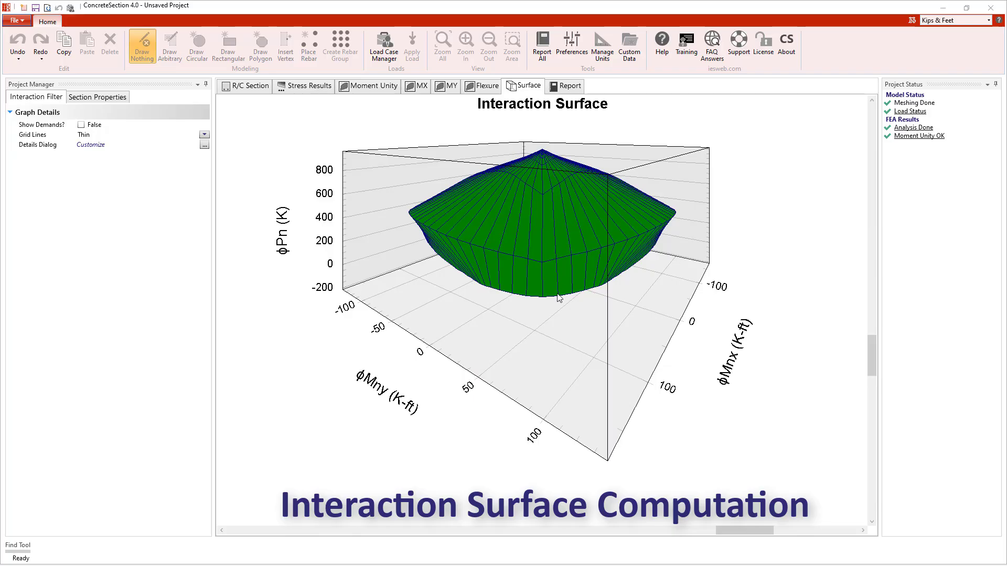
Set both Interaction Points and Quadrant Slices to 2000 in the section's project settings
{"action": "left_click", "coordinate": [251, 90]}
{"action": "left_click", "coordinate": [130, 231]}
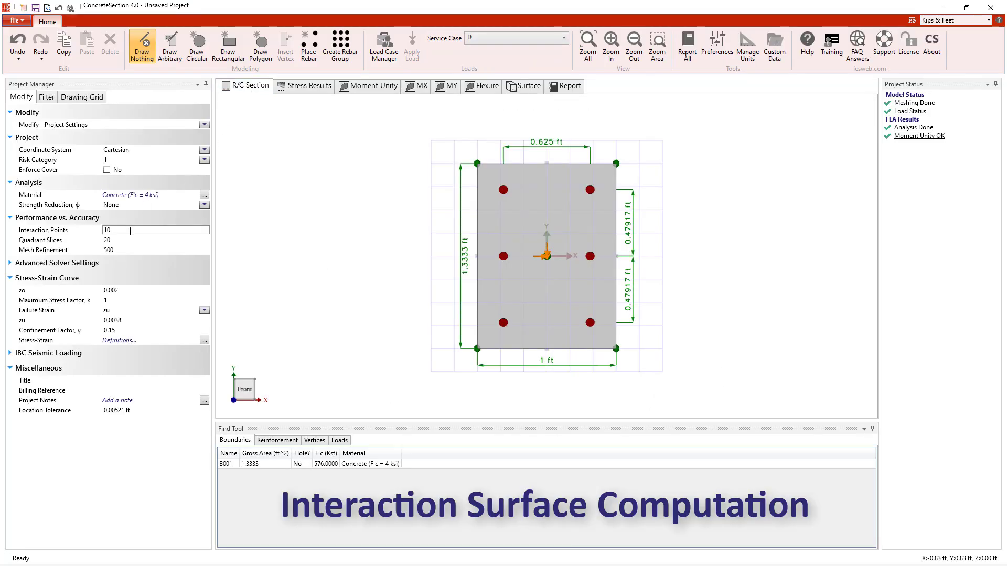
{"action": "type", "text": "2000"}
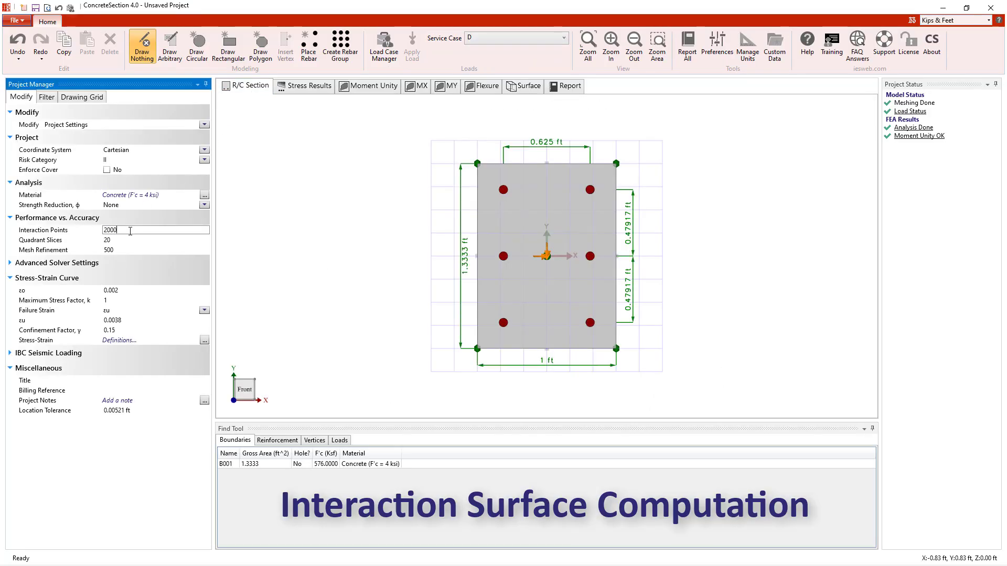
{"action": "key", "text": "Tab"}
{"action": "type", "text": "2"}
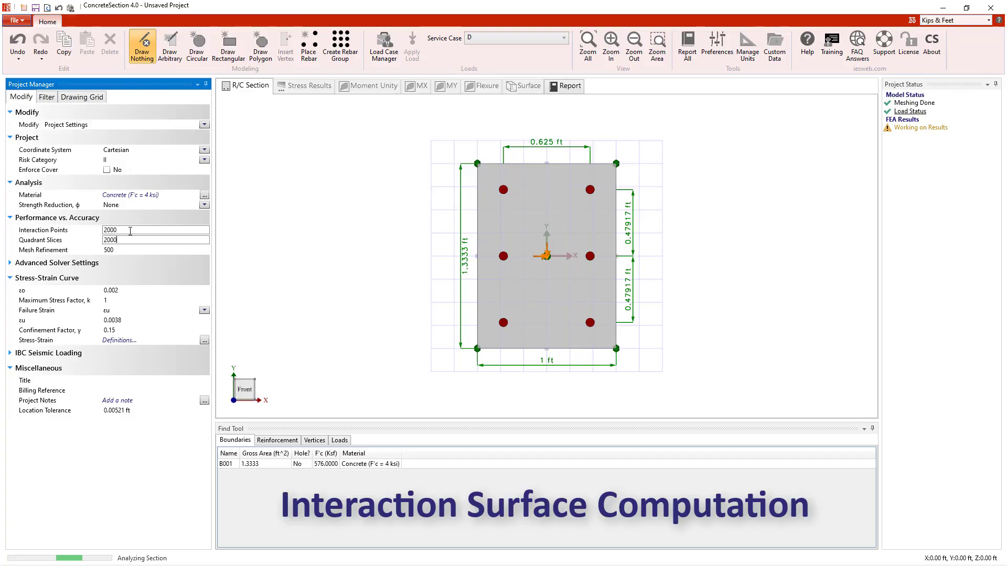
{"action": "type", "text": "000"}
{"action": "key", "text": "Tab"}
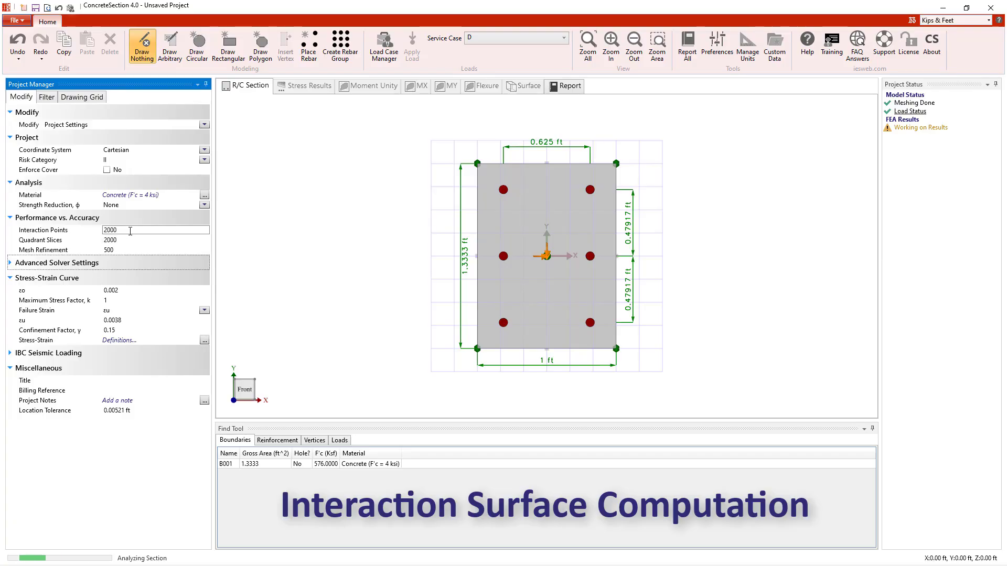
Undo the changes to Interaction Points and Quadrant Slices
{"action": "left_click", "coordinate": [17, 48]}
{"action": "left_click", "coordinate": [18, 48]}
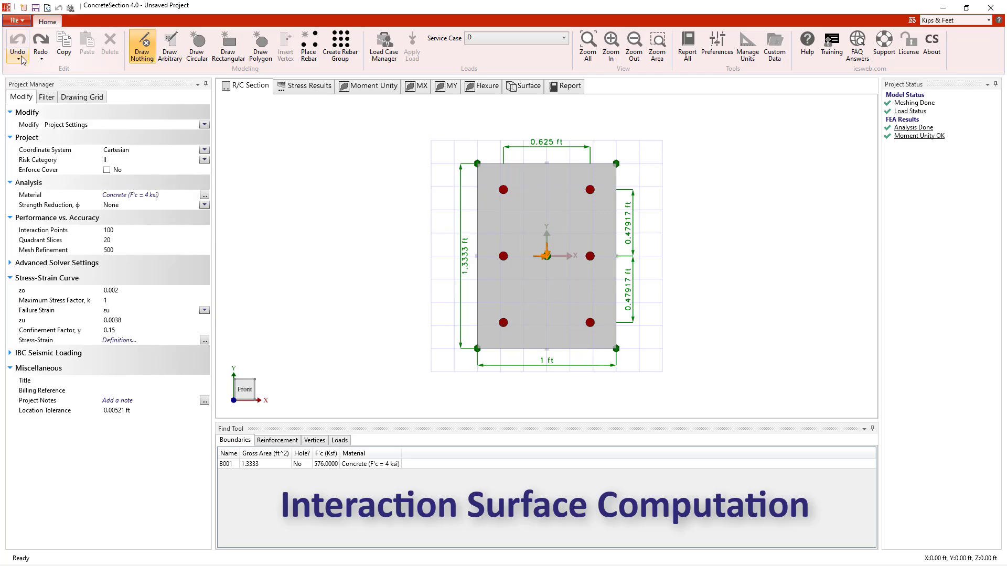
Show the analysis mesh on the R/C section and return to the project settings
{"action": "left_click", "coordinate": [45, 98]}
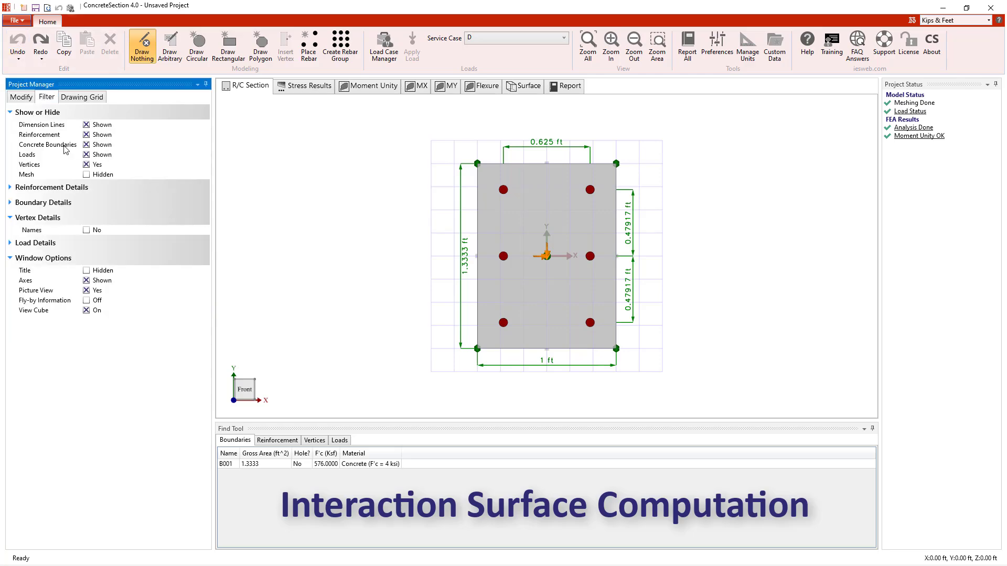
{"action": "left_click", "coordinate": [86, 174]}
{"action": "left_click", "coordinate": [28, 103]}
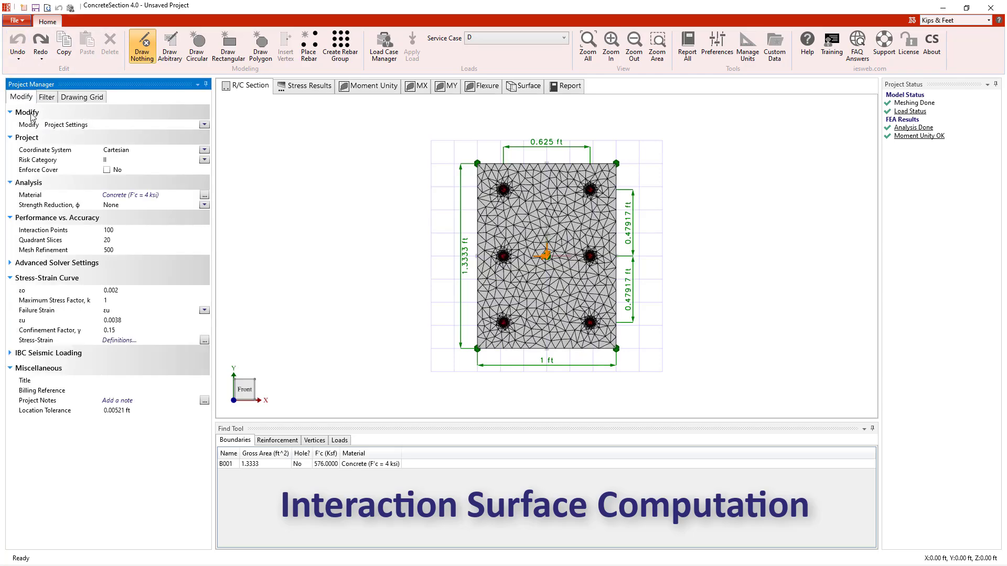
Refine the section mesh progressively by setting Mesh Refinement to 1000, 2000 and finally 3000
{"action": "left_click", "coordinate": [128, 250]}
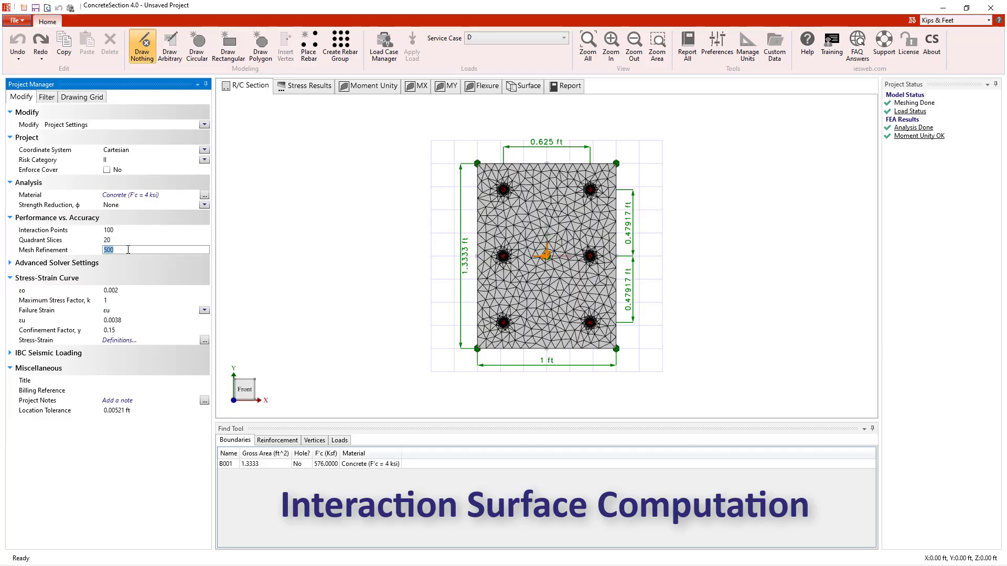
{"action": "type", "text": "1000"}
{"action": "double_click", "coordinate": [128, 250]}
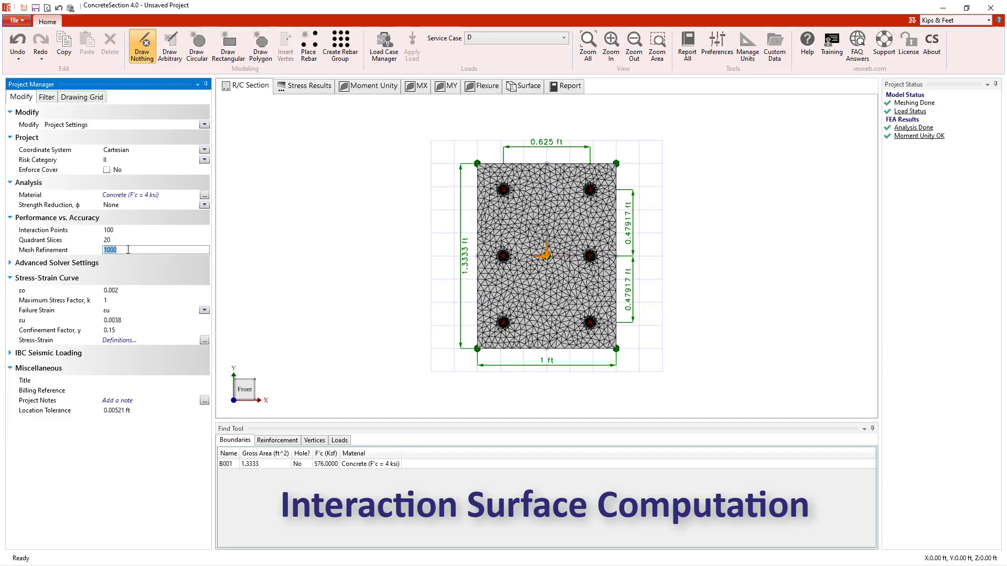
{"action": "type", "text": "2000"}
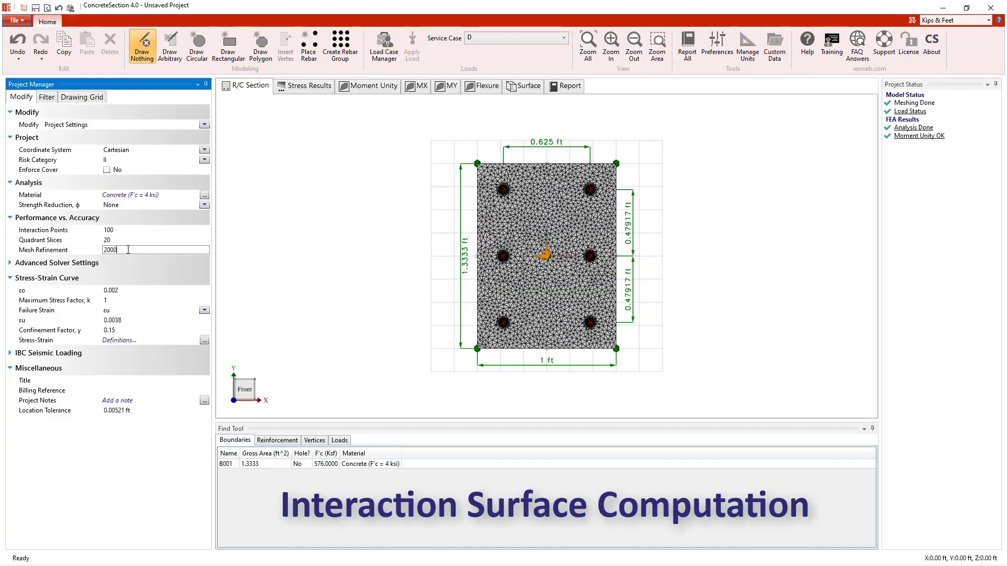
{"action": "double_click", "coordinate": [128, 250]}
{"action": "type", "text": "3000"}
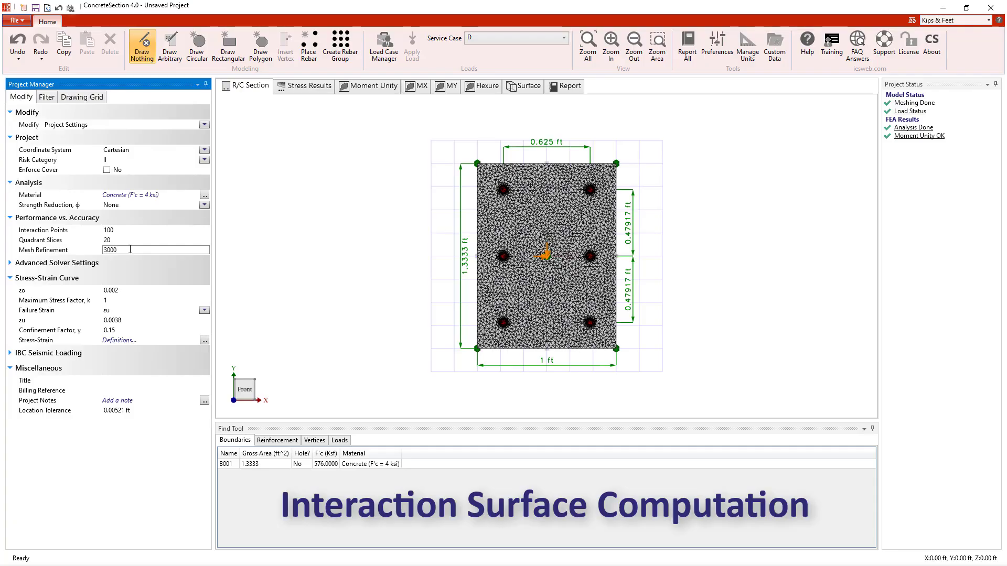
{"action": "left_click", "coordinate": [283, 149]}
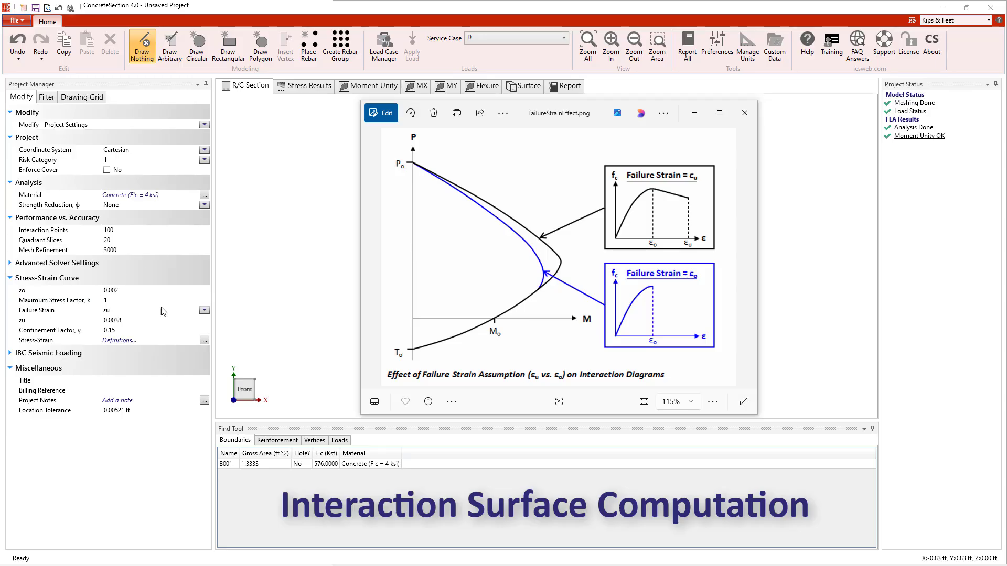
Switch the stress-strain curve's Failure Strain to εo and back to εu
{"action": "left_click", "coordinate": [204, 311]}
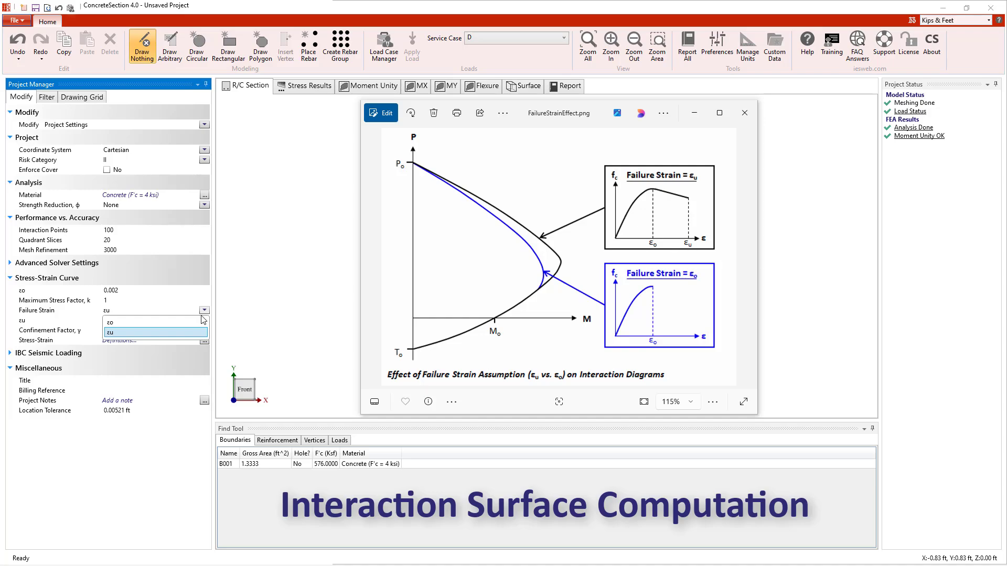
{"action": "left_click", "coordinate": [199, 322]}
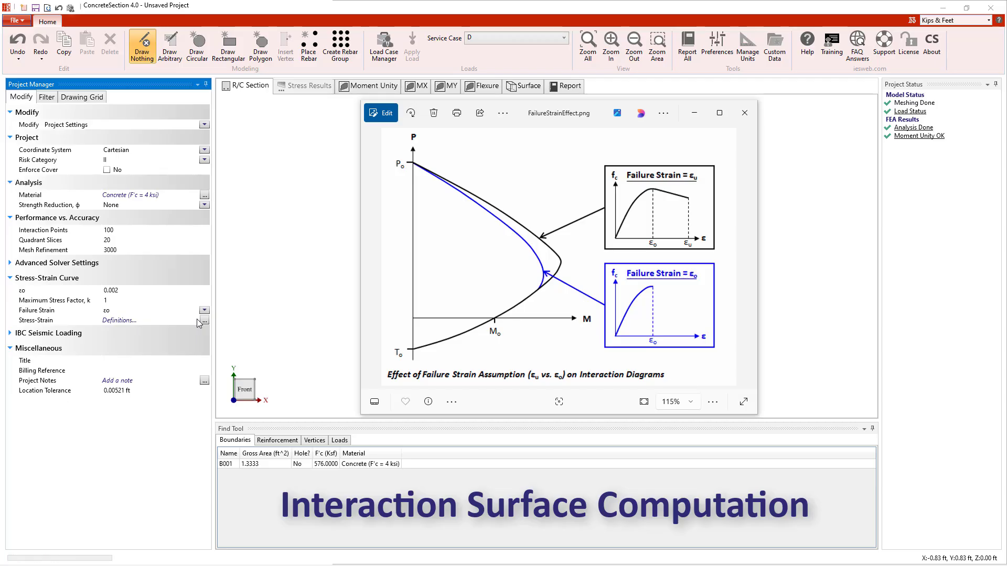
{"action": "left_click", "coordinate": [204, 310]}
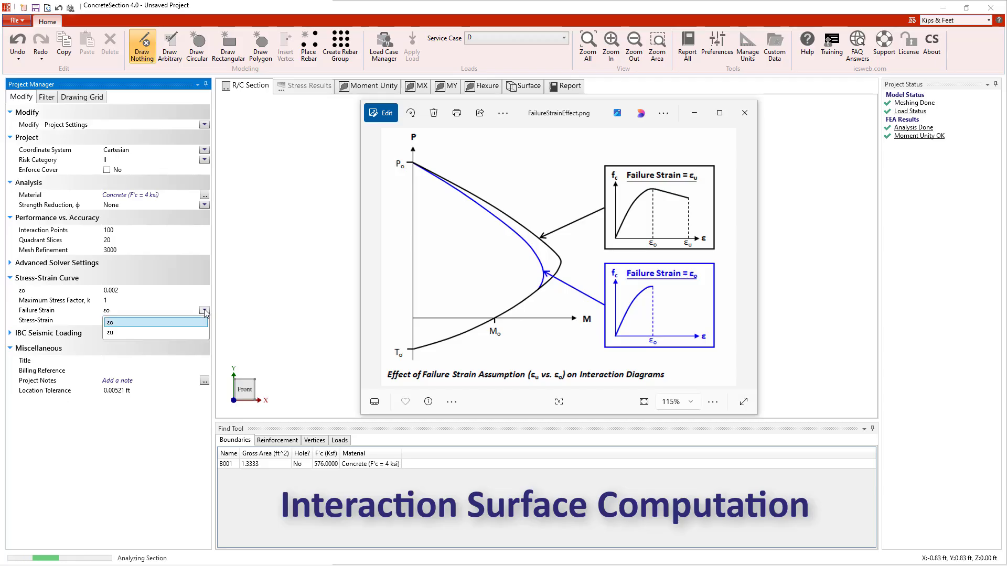
{"action": "left_click", "coordinate": [187, 335]}
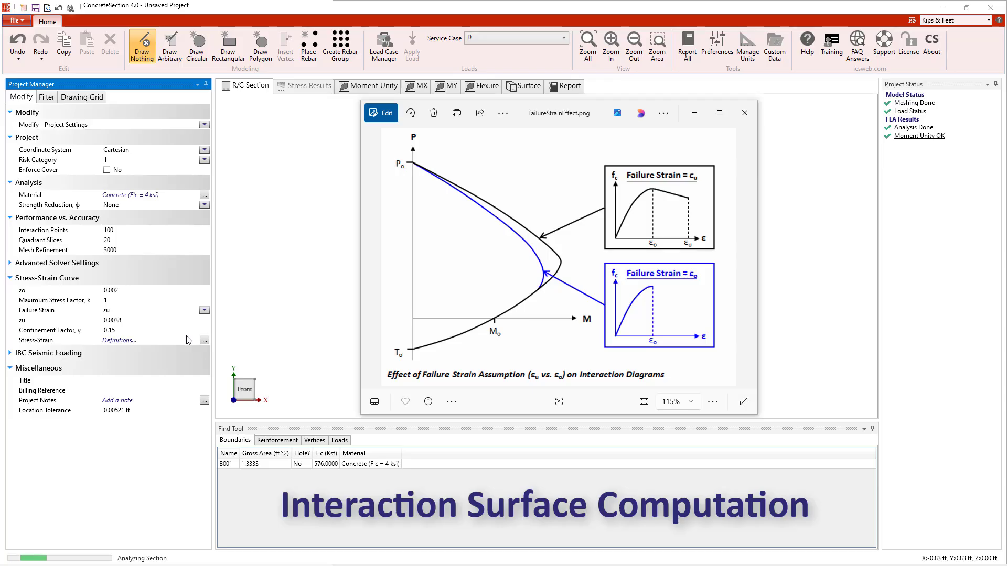
{"action": "left_click", "coordinate": [375, 331]}
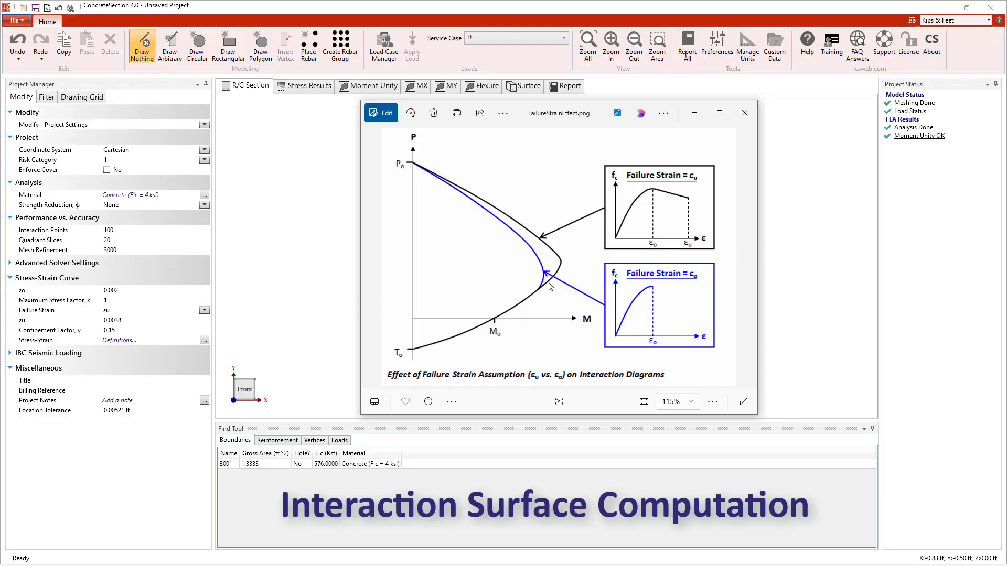
Close the failure strain image and view the section's MX, MY and Flexure interaction diagrams
{"action": "left_click", "coordinate": [751, 113]}
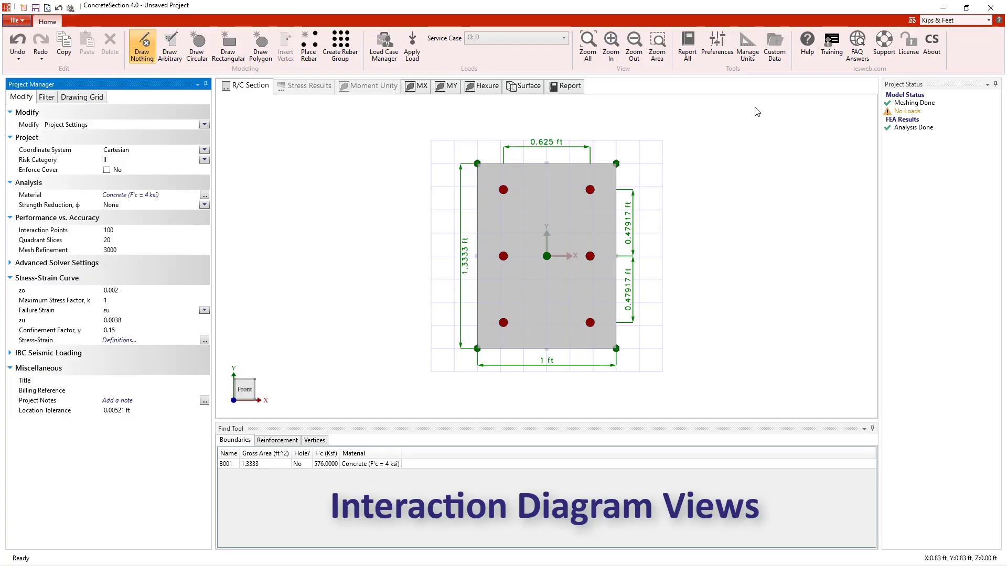
{"action": "left_click", "coordinate": [422, 88]}
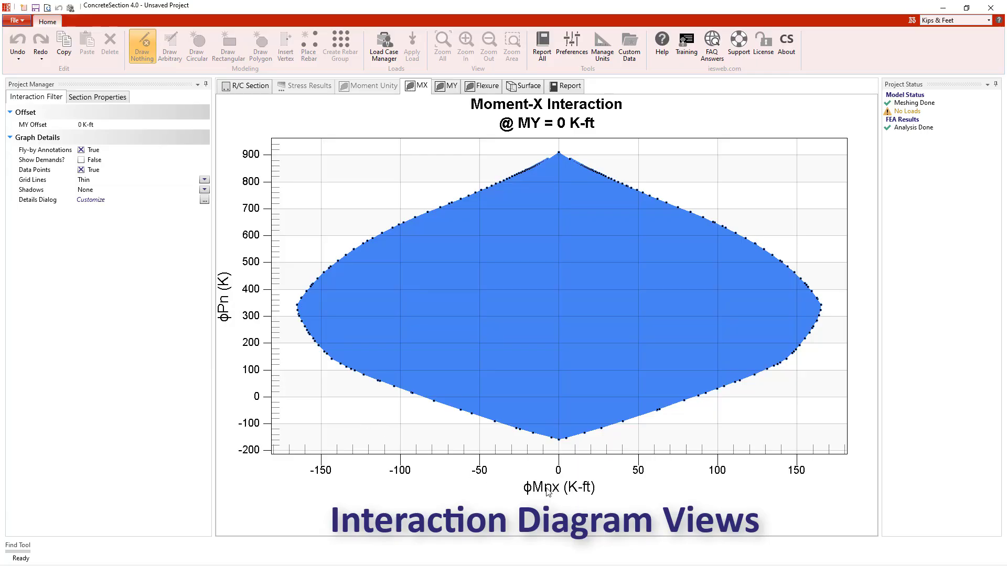
{"action": "left_click", "coordinate": [445, 92]}
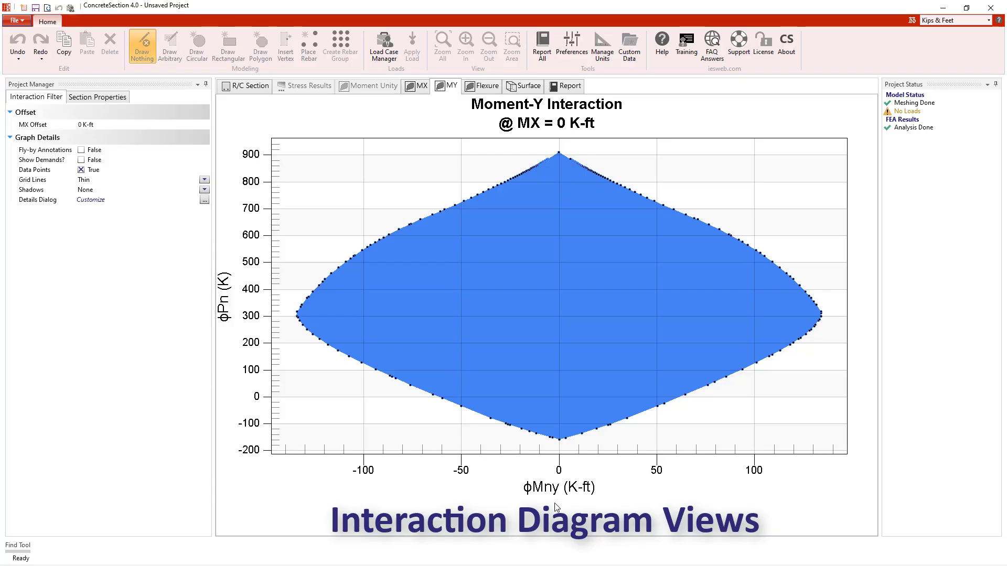
{"action": "left_click", "coordinate": [486, 90]}
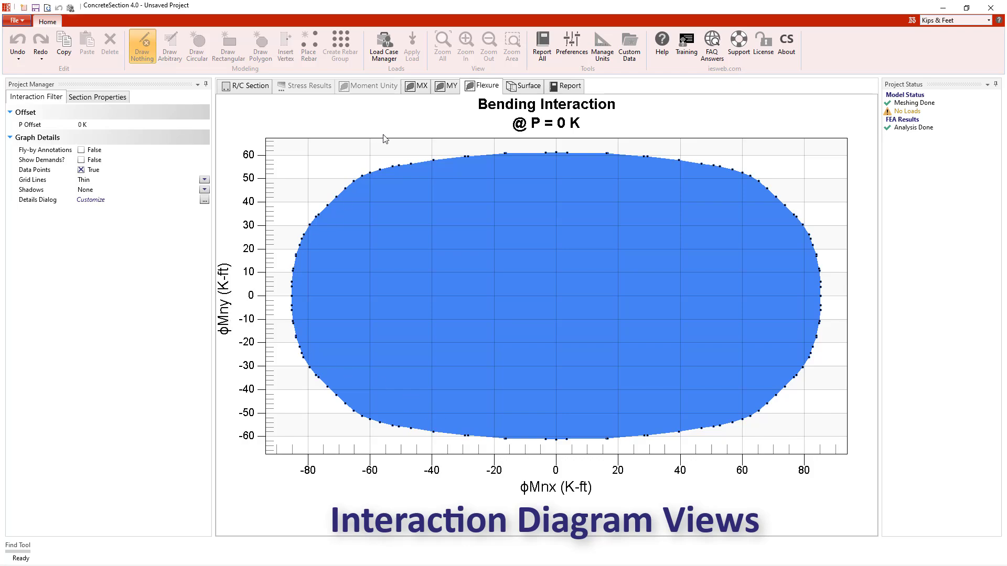
Slice the Moment-X interaction diagram at MY offsets of 25, 50 and finally 75 K-ft
{"action": "left_click", "coordinate": [418, 95]}
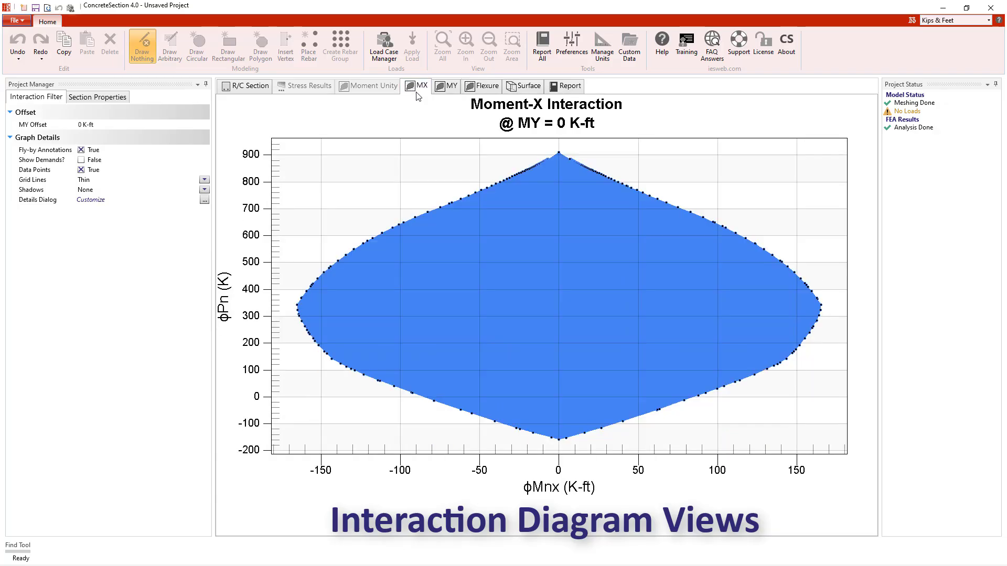
{"action": "left_click", "coordinate": [133, 122]}
{"action": "left_click", "coordinate": [124, 124]}
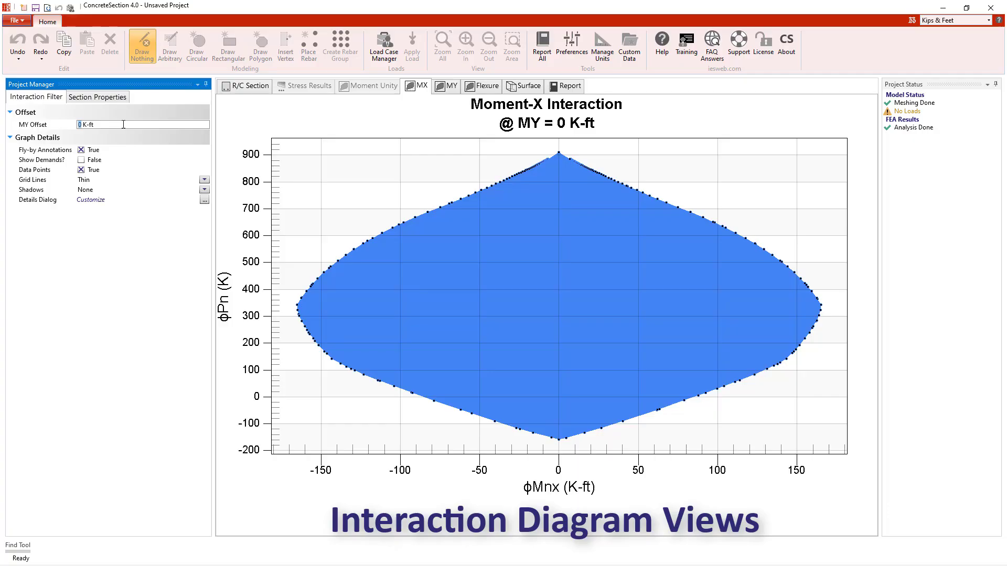
{"action": "type", "text": "25"}
{"action": "key", "text": "Return"}
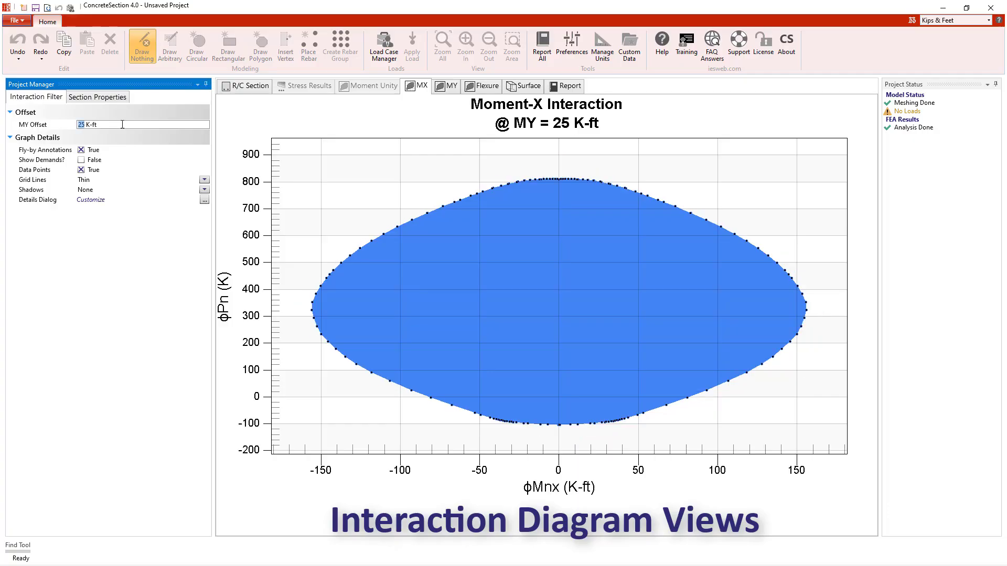
{"action": "double_click", "coordinate": [122, 124]}
{"action": "type", "text": "50"}
{"action": "key", "text": "Return"}
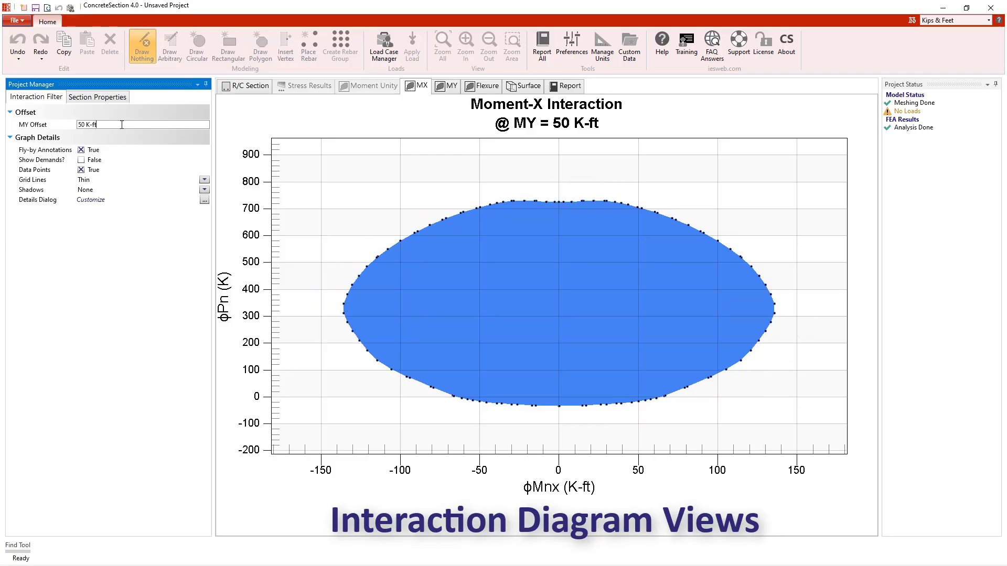
{"action": "type", "text": "75"}
{"action": "key", "text": "Return"}
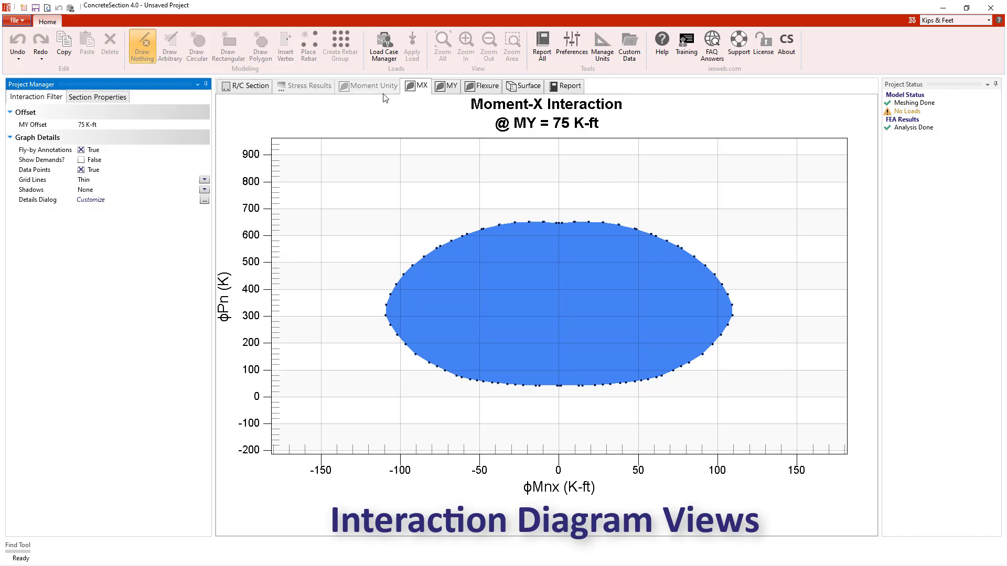
Apply a centroidal load to the R/C section in service case D: Vertical Force Z 200 K, Moment X 62.5 K-ft, Moment Y 12.5 K-ft
{"action": "left_click", "coordinate": [247, 86]}
{"action": "left_click", "coordinate": [412, 46]}
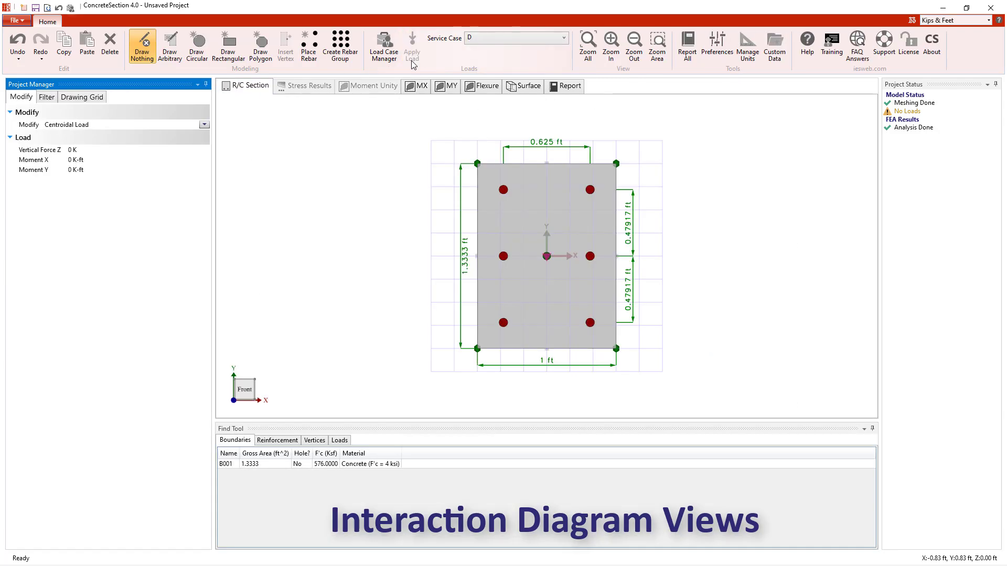
{"action": "left_click", "coordinate": [97, 149]}
{"action": "type", "text": "200"}
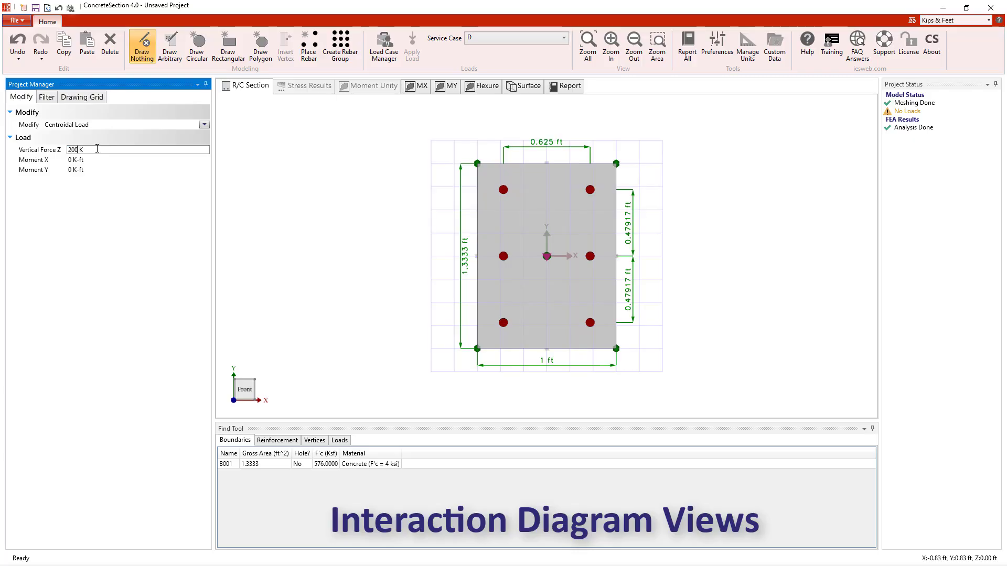
{"action": "key", "text": "Tab"}
{"action": "type", "text": "62.5"}
{"action": "key", "text": "Tab"}
{"action": "type", "text": "12.5"}
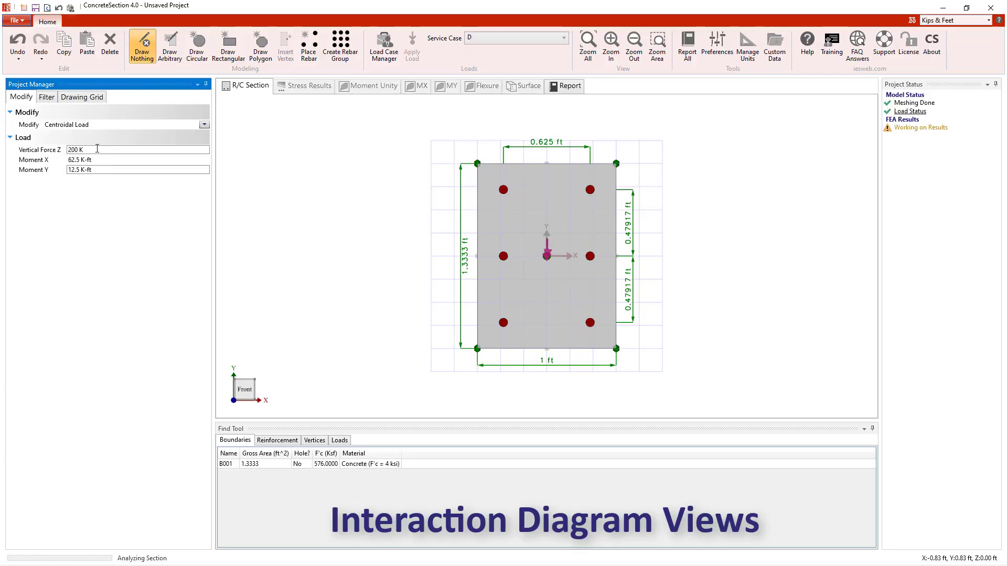
{"action": "key", "text": "Return"}
Apply a centroidal load in service case L: Vertical Force Z 50 K, Moment X 16.667 K-ft, Moment Y 8.333 K-ft
{"action": "left_click", "coordinate": [503, 39]}
{"action": "left_click", "coordinate": [489, 60]}
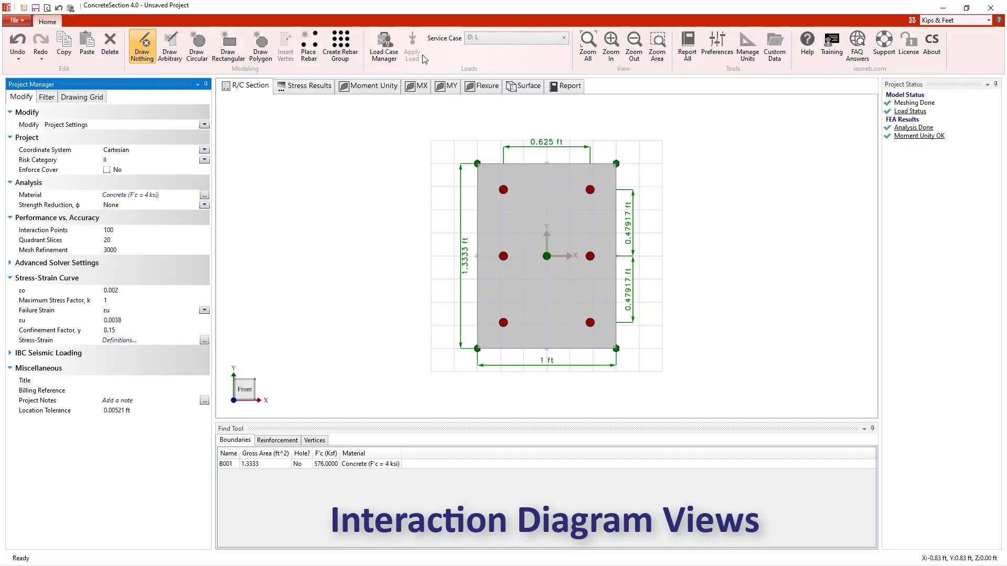
{"action": "left_click", "coordinate": [108, 151]}
{"action": "type", "text": "50 K"}
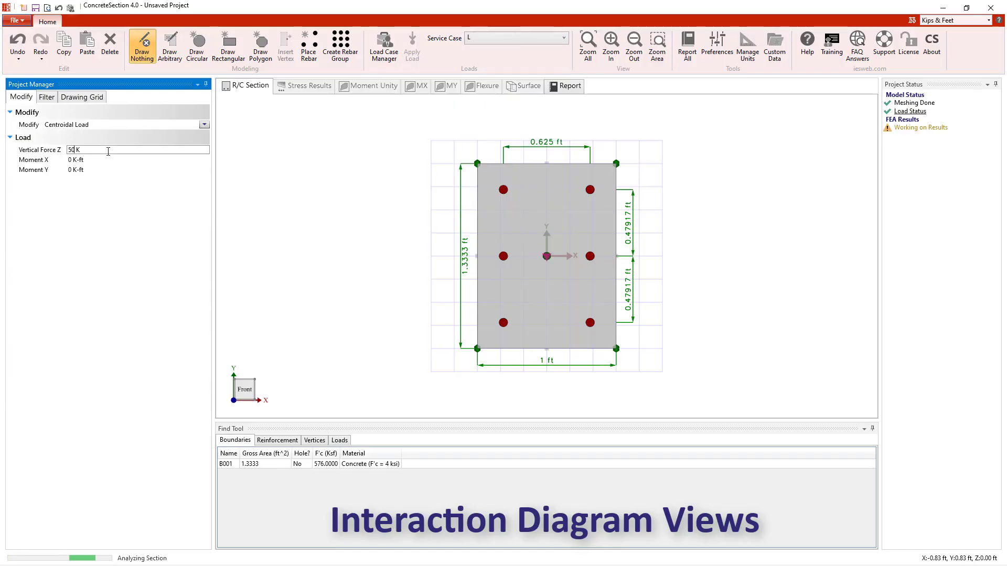
{"action": "key", "text": "Tab"}
{"action": "type", "text": "16.667"}
{"action": "key", "text": "Tab"}
{"action": "type", "text": "8"}
{"action": "key", "text": "Return"}
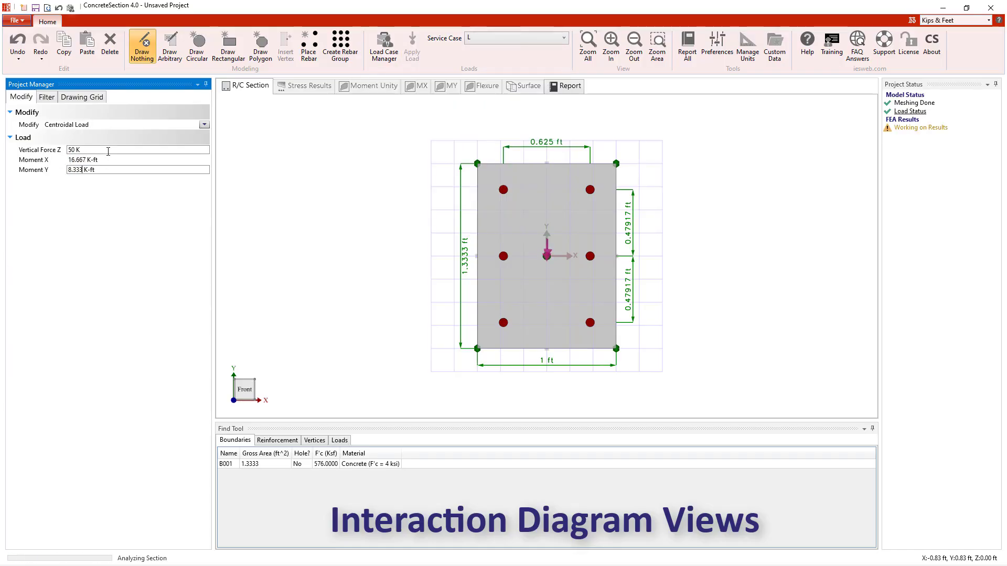
{"action": "left_click", "coordinate": [264, 150]}
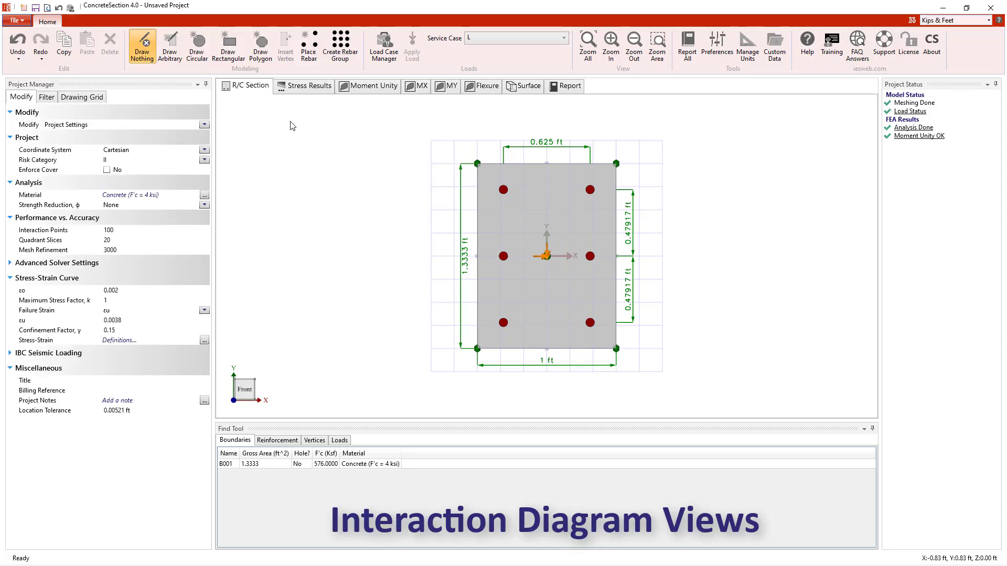
Review the ASCE 7-22 LRFD load combinations and view the Moment Unity diagram
{"action": "left_click", "coordinate": [384, 57]}
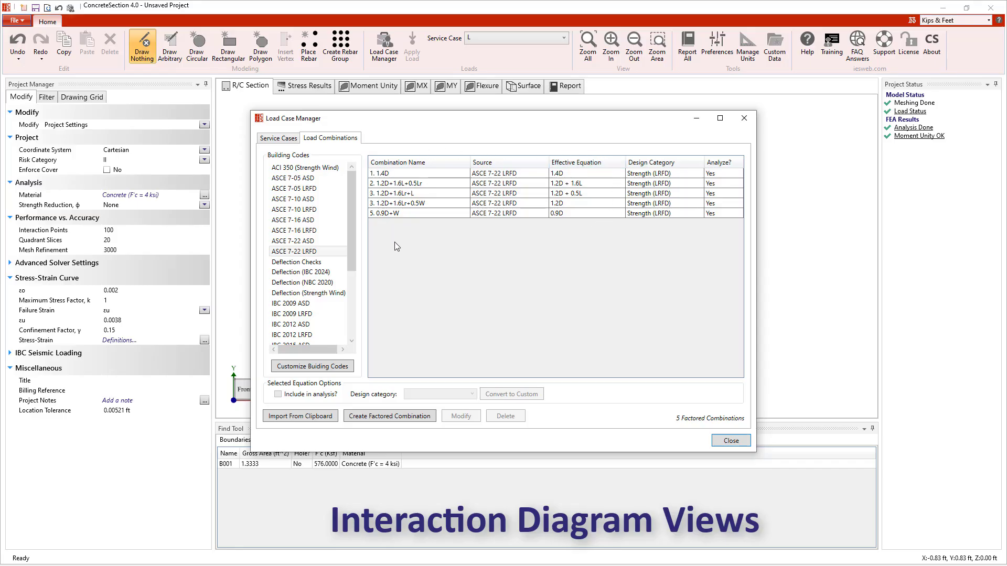
{"action": "left_click", "coordinate": [731, 441]}
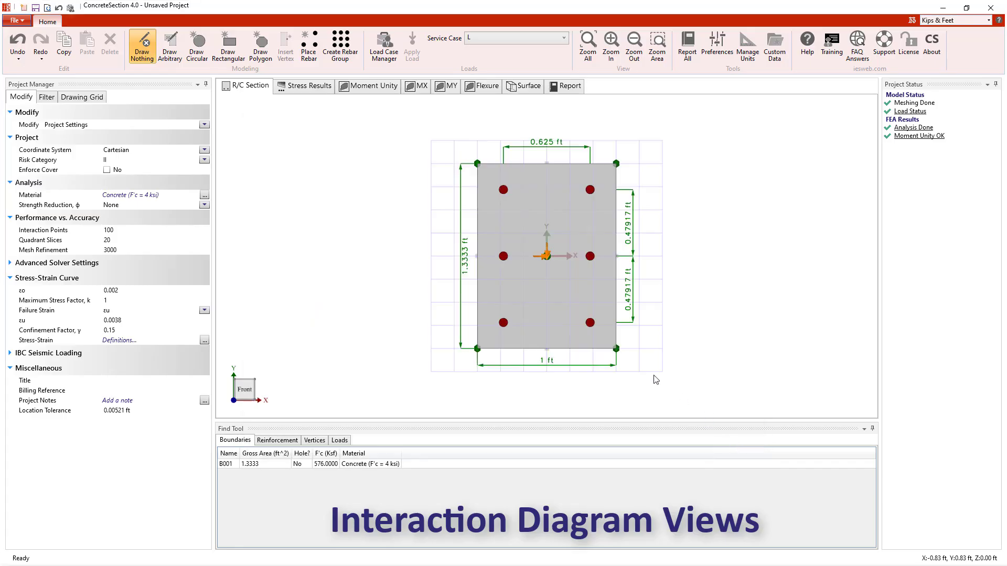
{"action": "left_click", "coordinate": [372, 87]}
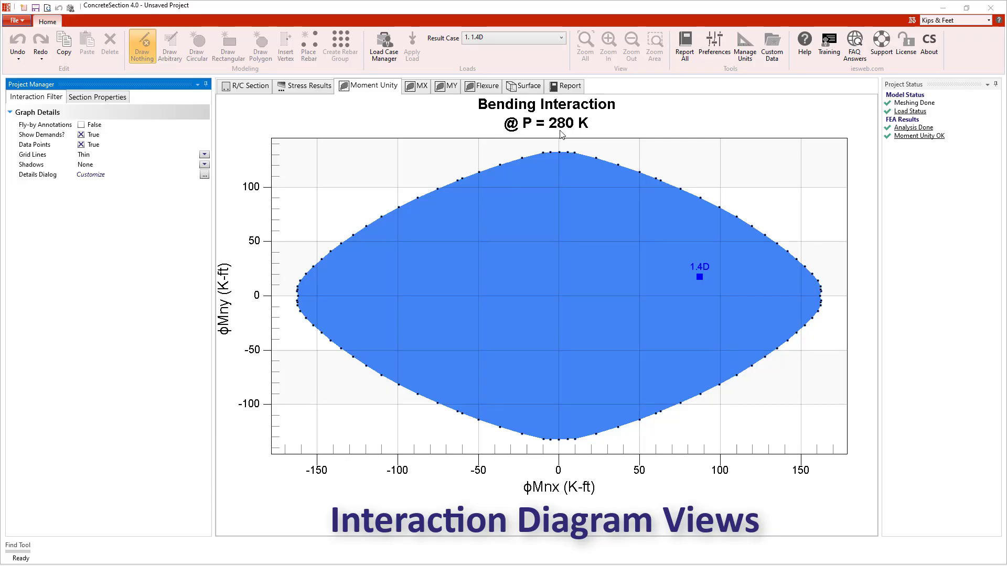
Compare the Moment Unity diagram for result cases 1.2D+1.6L+0.5Lr, 1.2D+1.6Lr+L and 1.2D+1.6Lr+0.5W
{"action": "left_click", "coordinate": [518, 38]}
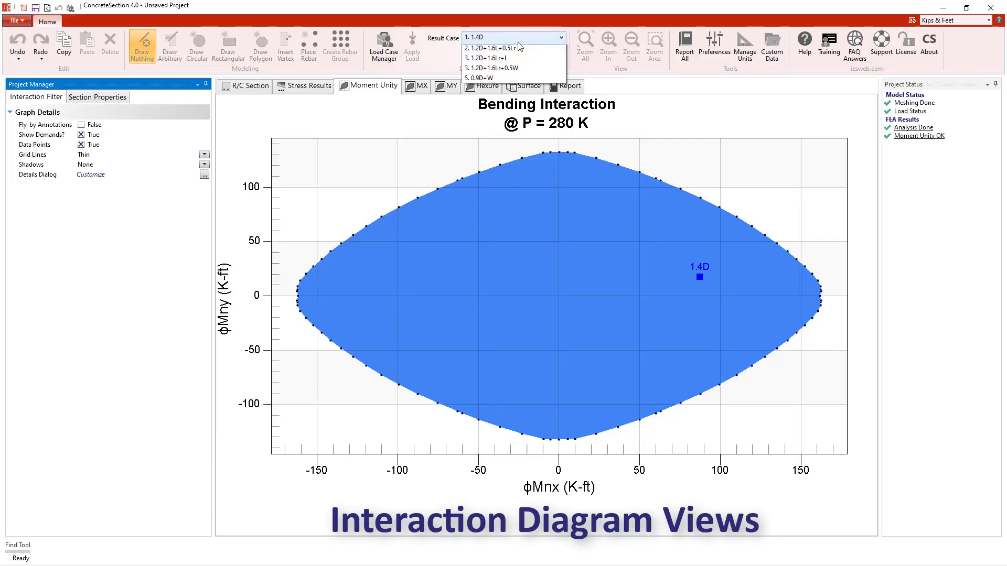
{"action": "left_click", "coordinate": [516, 57]}
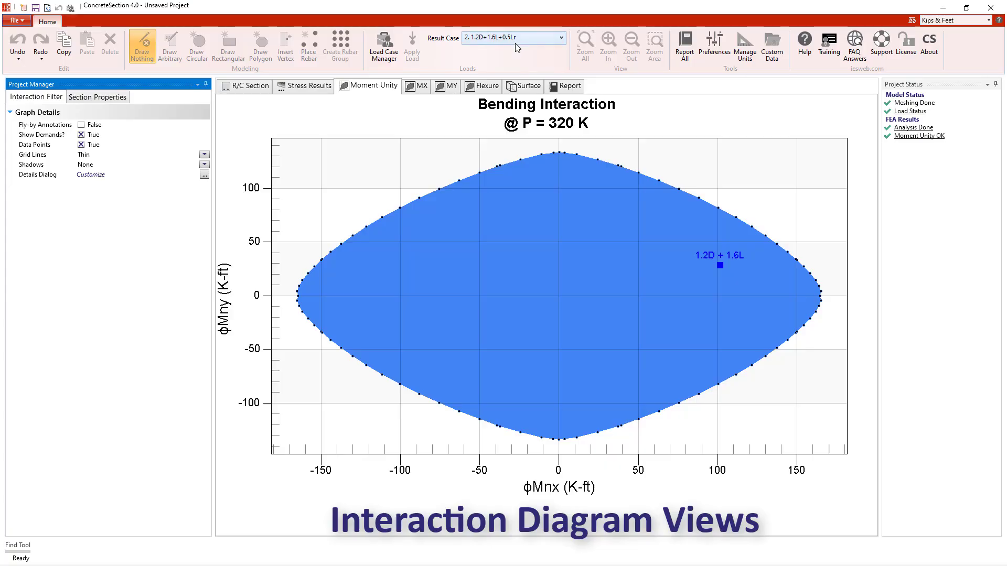
{"action": "left_click", "coordinate": [516, 39]}
{"action": "left_click", "coordinate": [516, 63]}
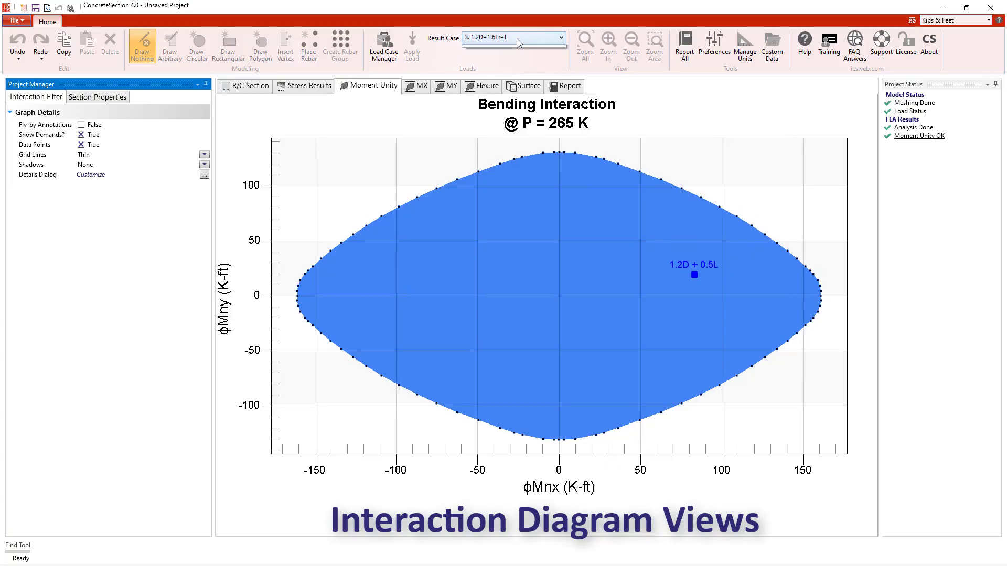
{"action": "left_click", "coordinate": [517, 38]}
{"action": "left_click", "coordinate": [516, 71]}
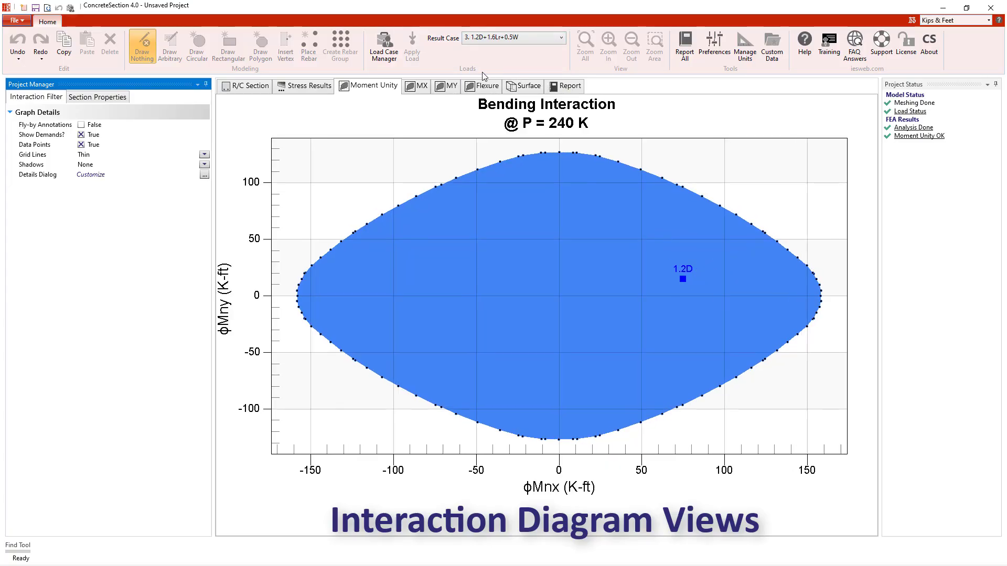
Show the demands on the Moment-X interaction diagram and examine them on the MY, Flexure and Surface views
{"action": "left_click", "coordinate": [420, 86]}
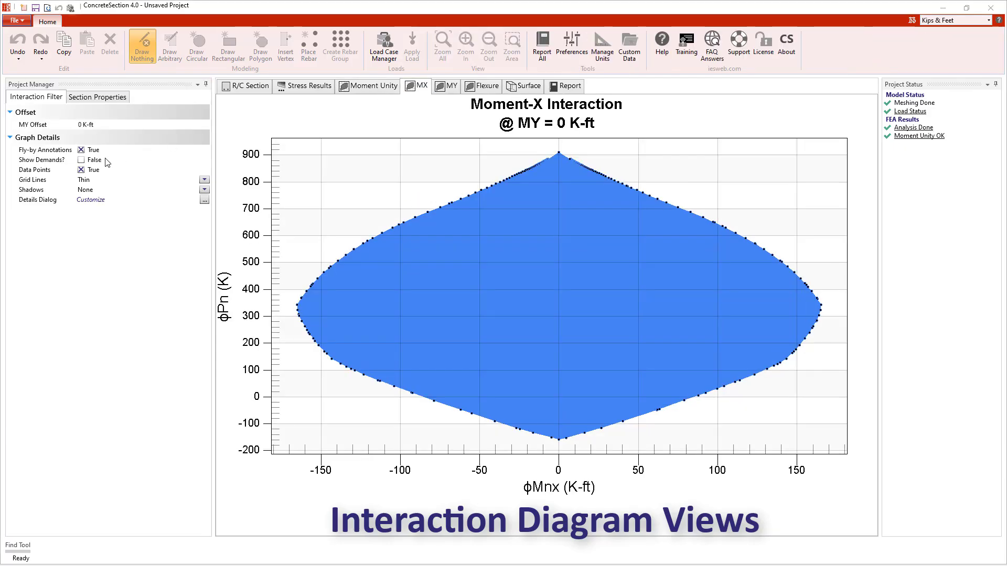
{"action": "left_click", "coordinate": [80, 160]}
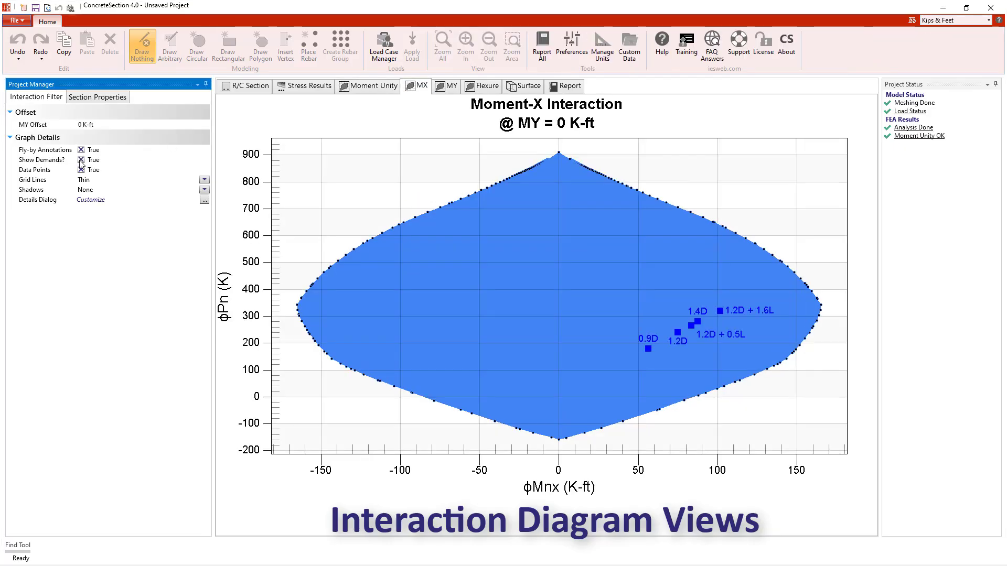
{"action": "left_click", "coordinate": [450, 92]}
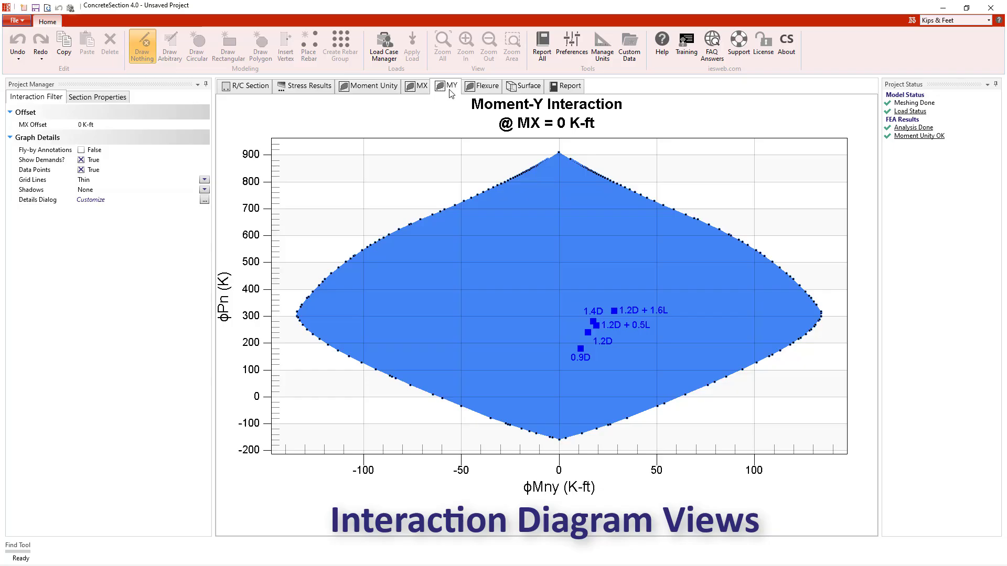
{"action": "left_click", "coordinate": [485, 94]}
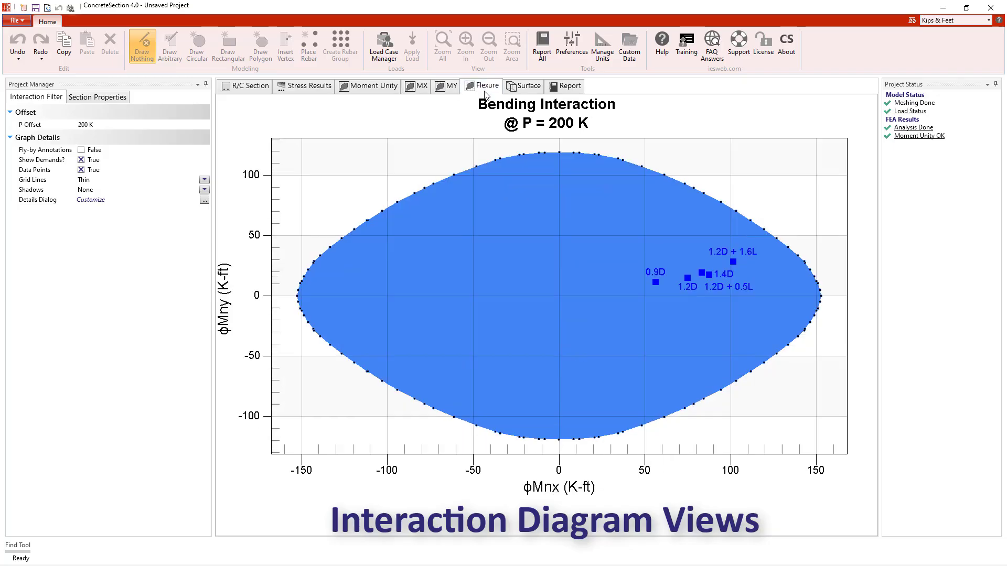
{"action": "left_click", "coordinate": [527, 92]}
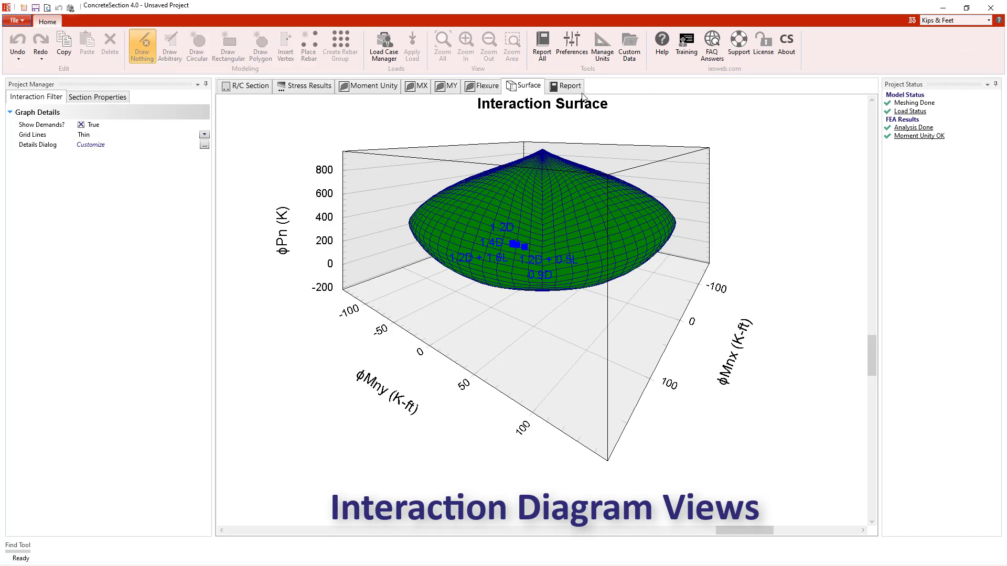
Add the P-MX Diagram Table to the report
{"action": "left_click", "coordinate": [567, 87]}
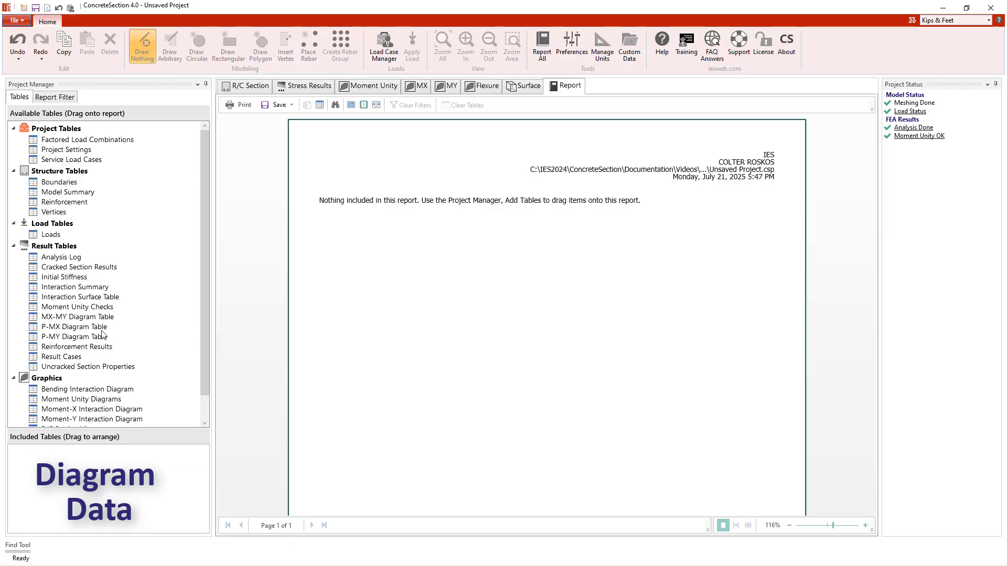
{"action": "left_click_drag", "start_coordinate": [96, 328], "coordinate": [401, 326]}
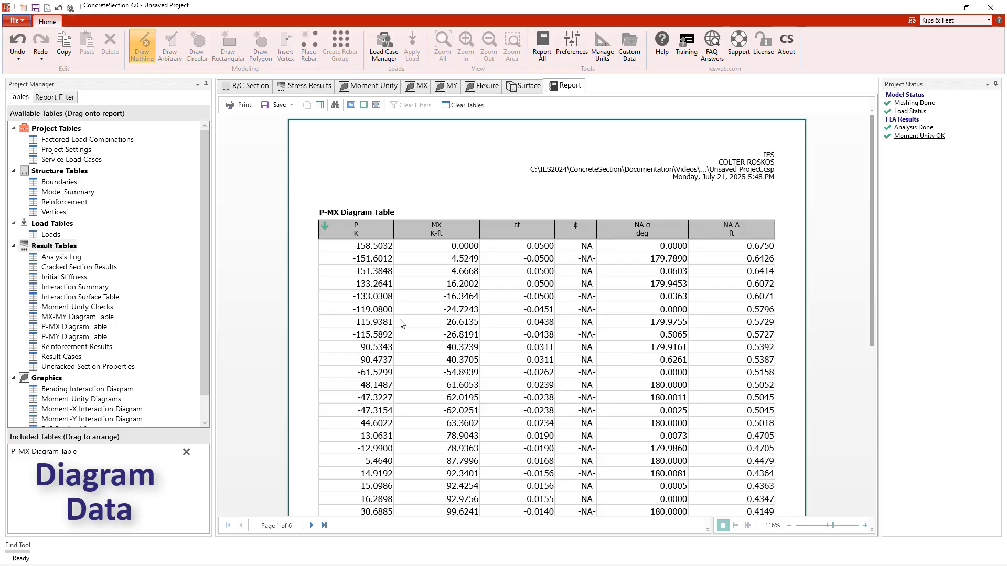
Include the Point column in the P-MX Diagram Table and sort the table by Point in ascending order
{"action": "left_click", "coordinate": [402, 323]}
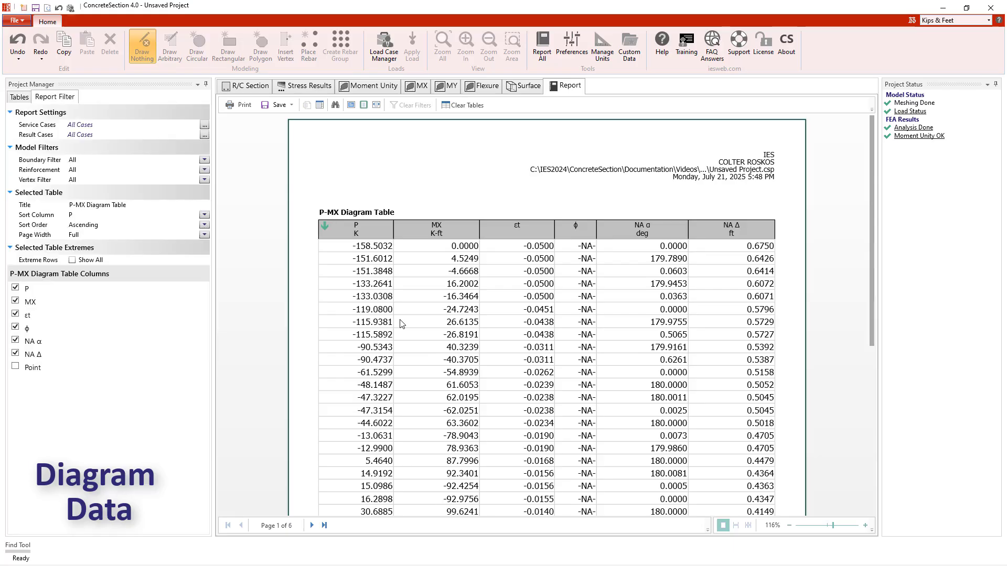
{"action": "left_click", "coordinate": [16, 368]}
{"action": "left_click", "coordinate": [15, 367]}
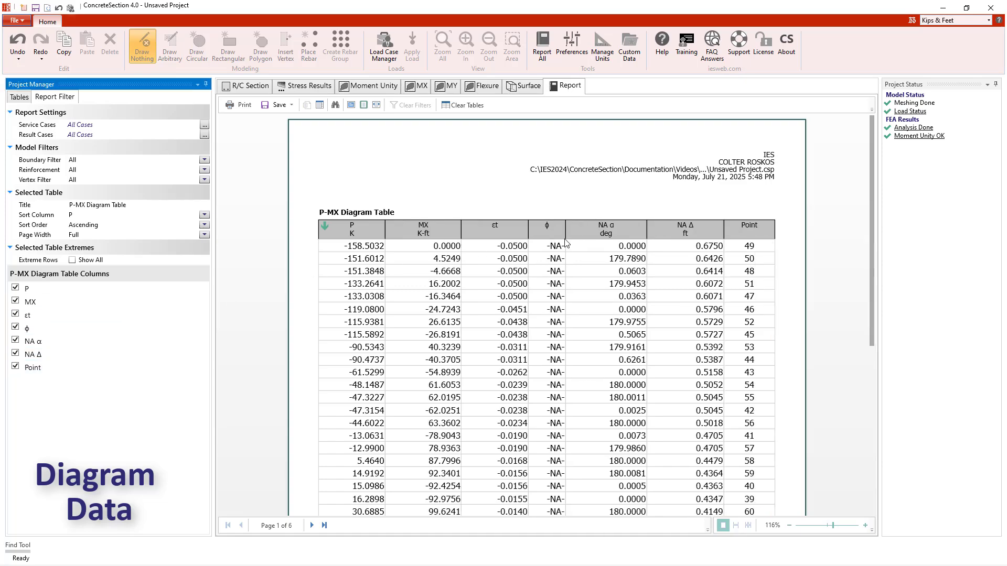
{"action": "left_click", "coordinate": [750, 232]}
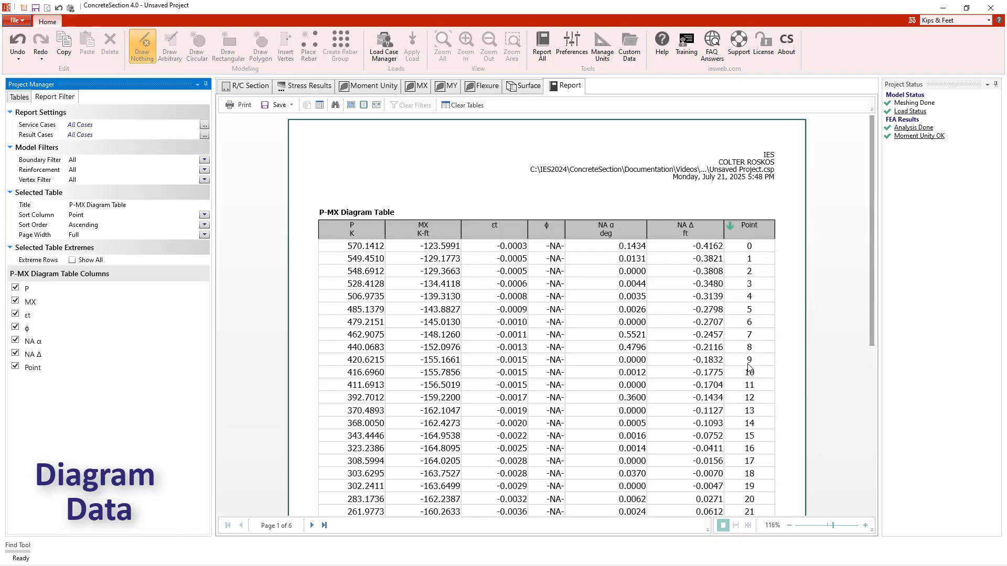